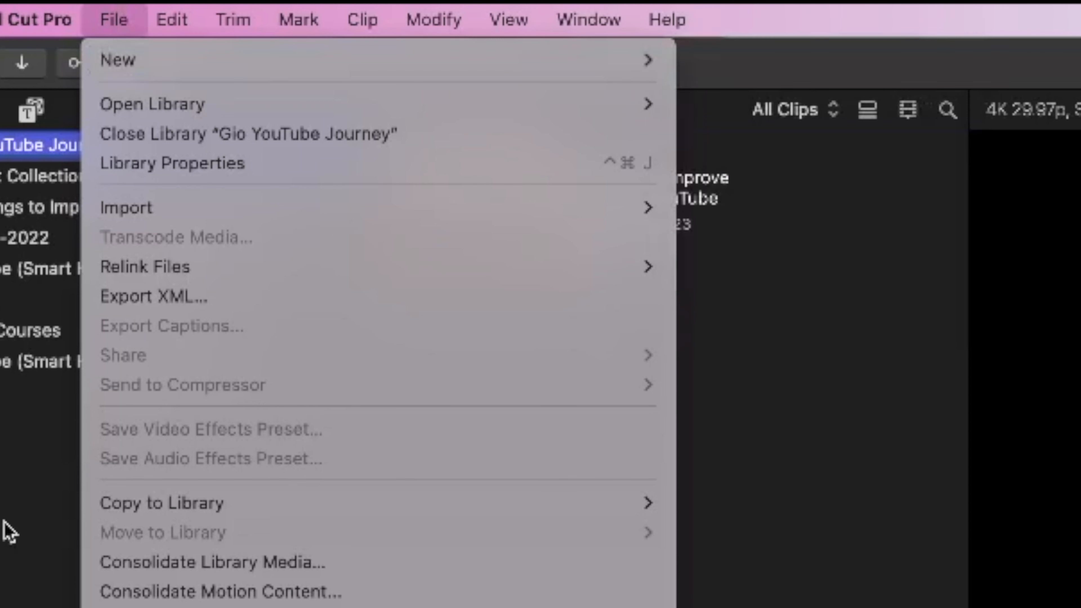
left_click(5, 520)
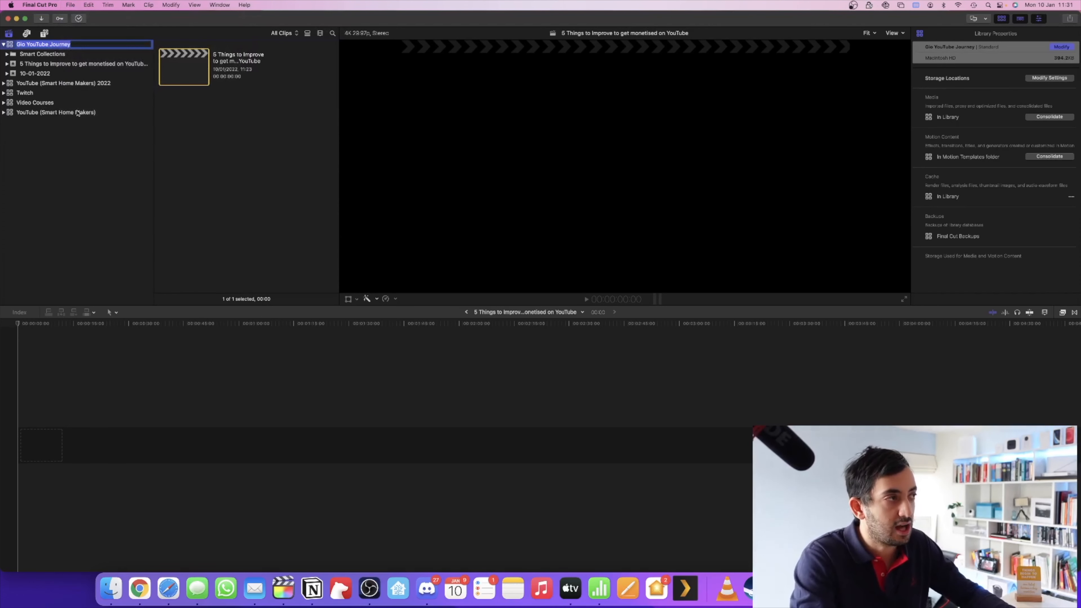
key("Return")
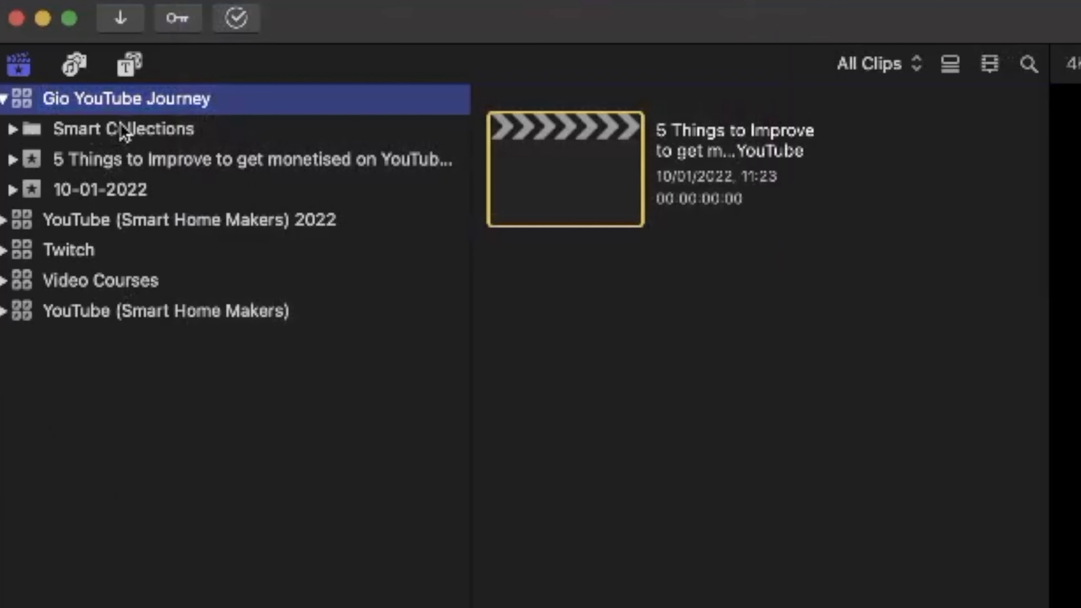
right_click(45, 45)
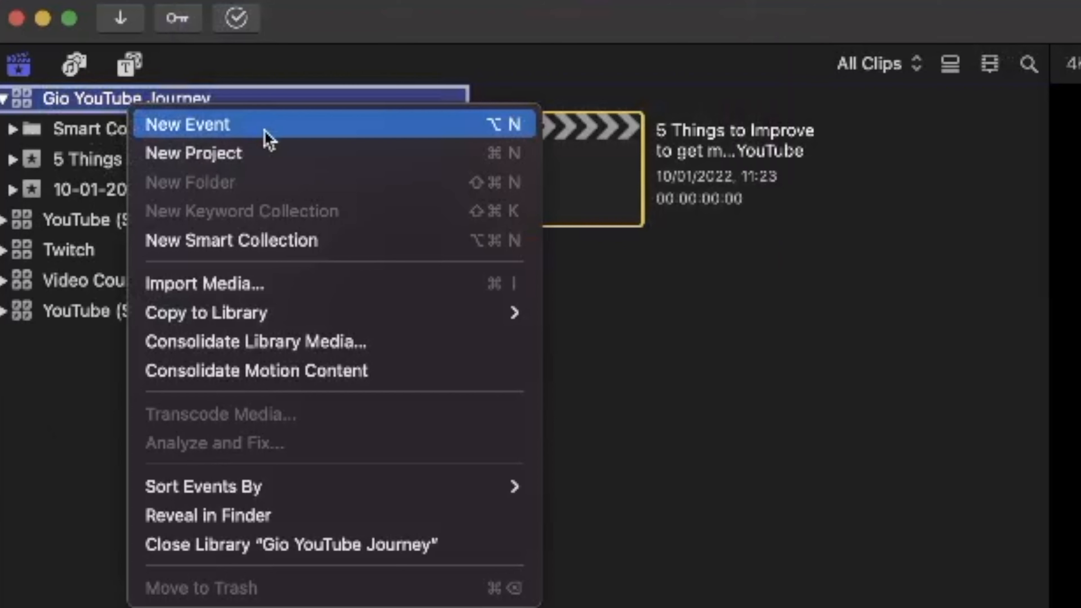
left_click(765, 292)
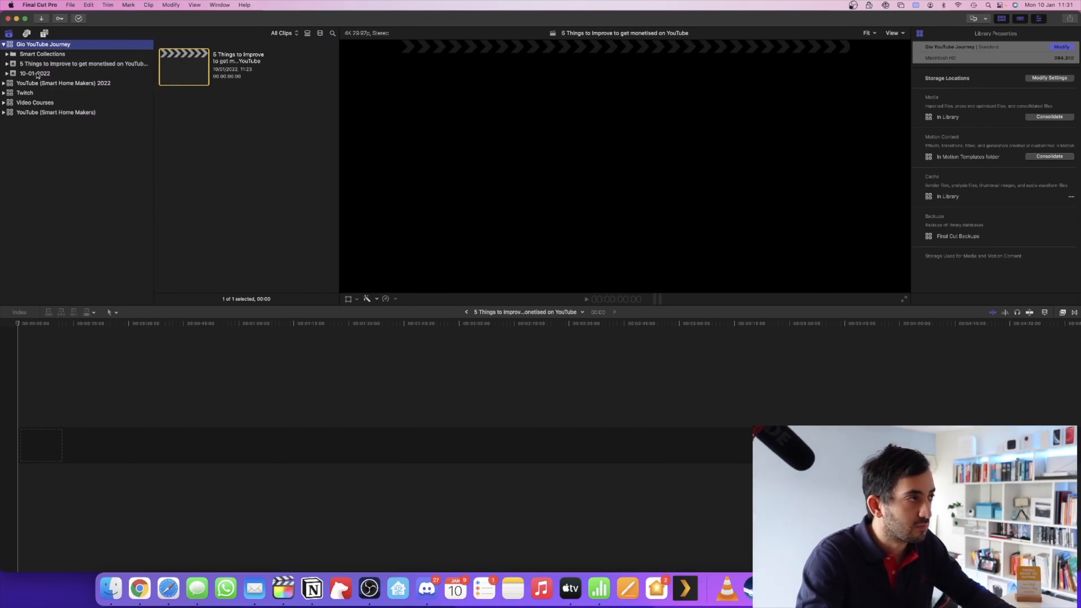
Import the 000_220110.wav audio file and the C1434.MP4 video file into the '5 Things to Improve' event
left_click(55, 64)
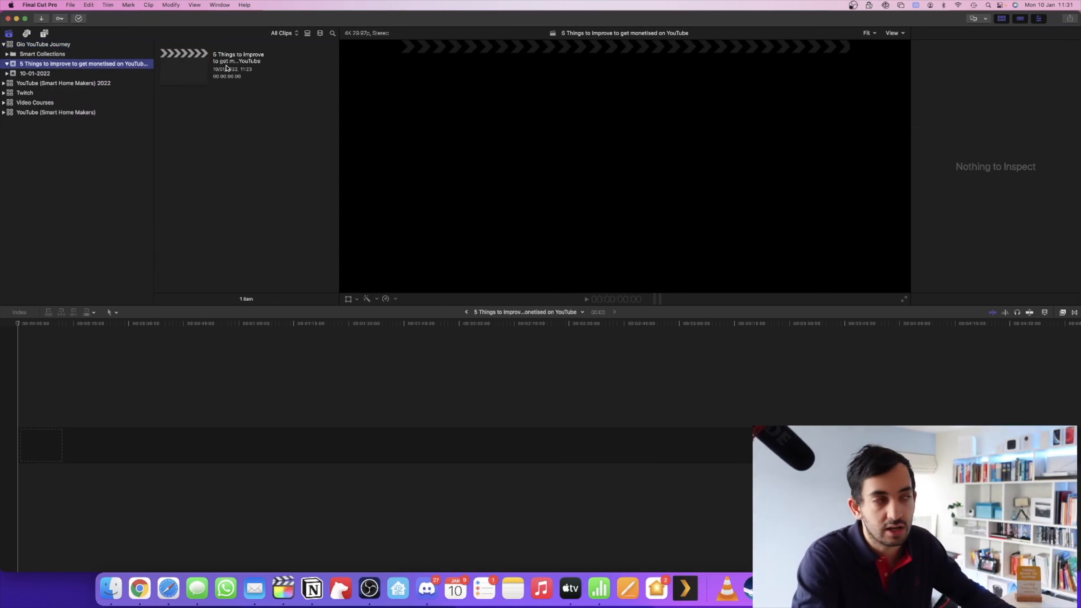
left_click(187, 70)
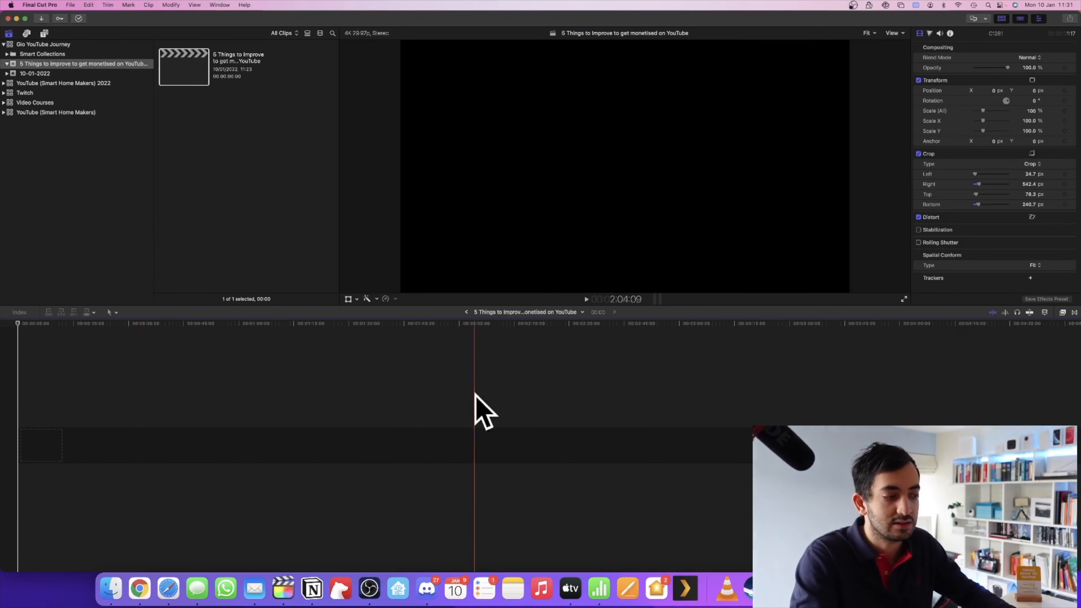
left_click(111, 587)
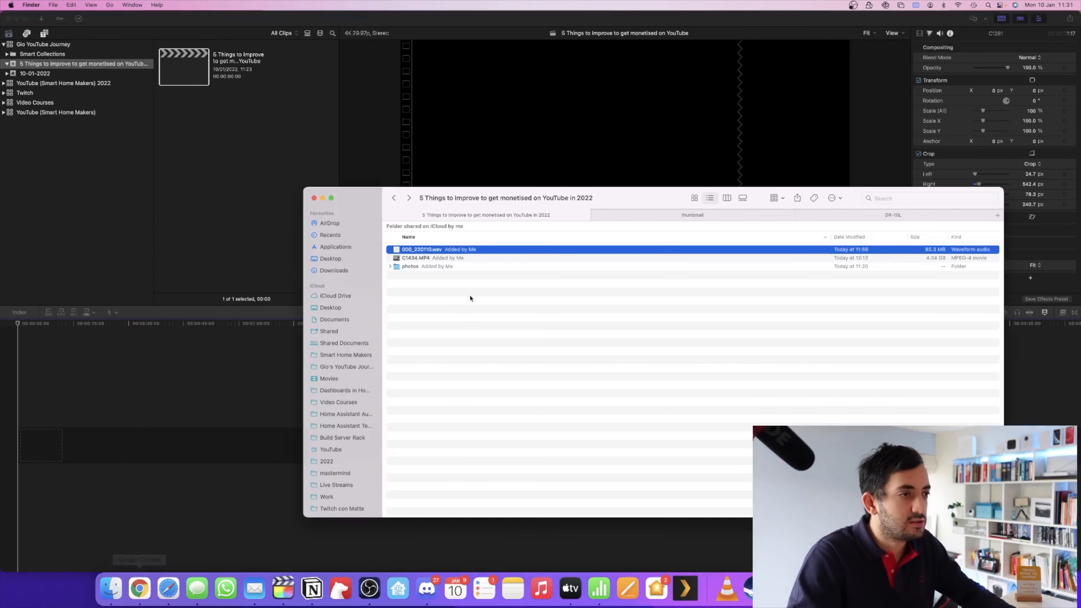
left_click(424, 258, "shift")
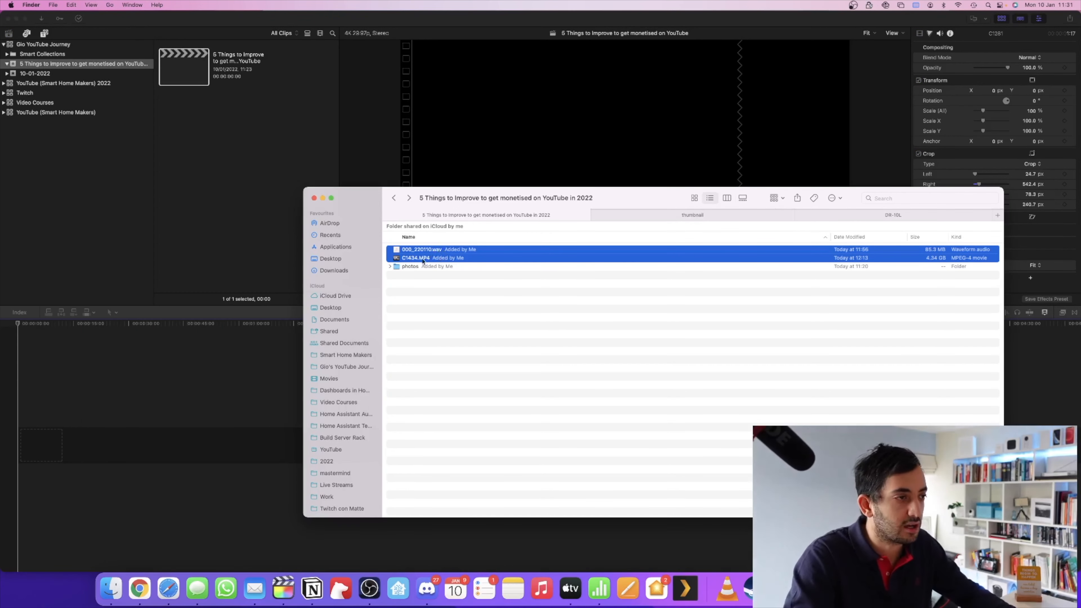
left_click_drag(235, 158, 232, 151)
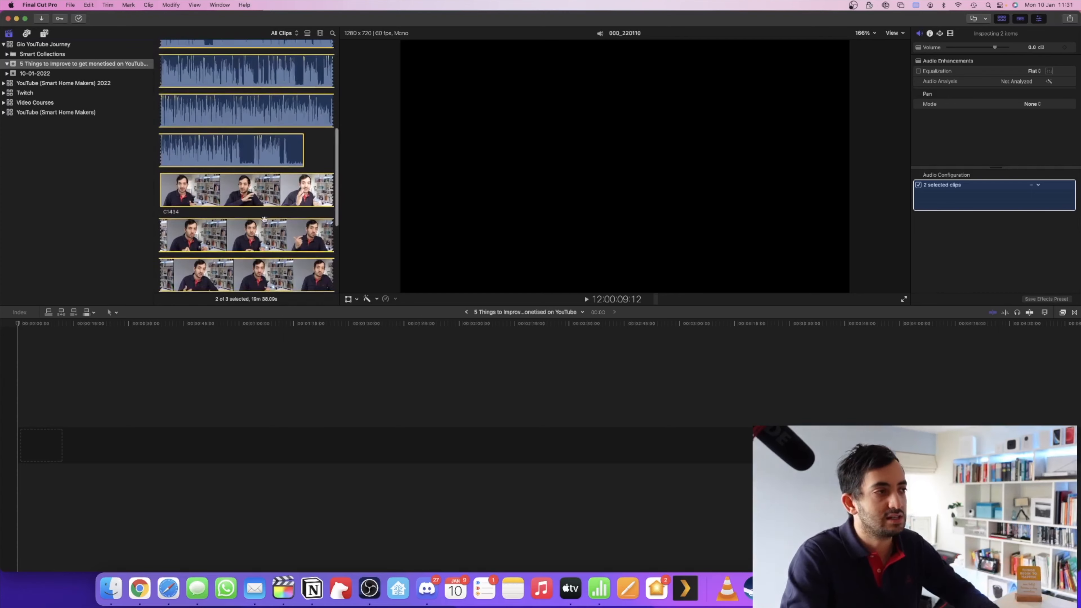
Synchronize the selected audio and video clips into a synchronized clip named 'a roll'
right_click(261, 204)
left_click(222, 212)
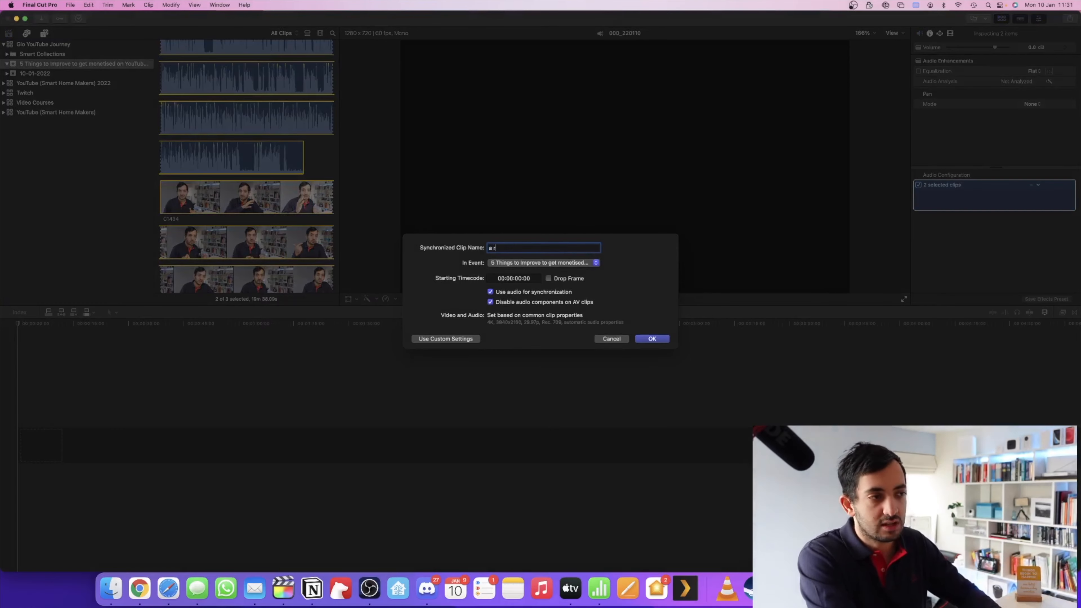
left_click(652, 339)
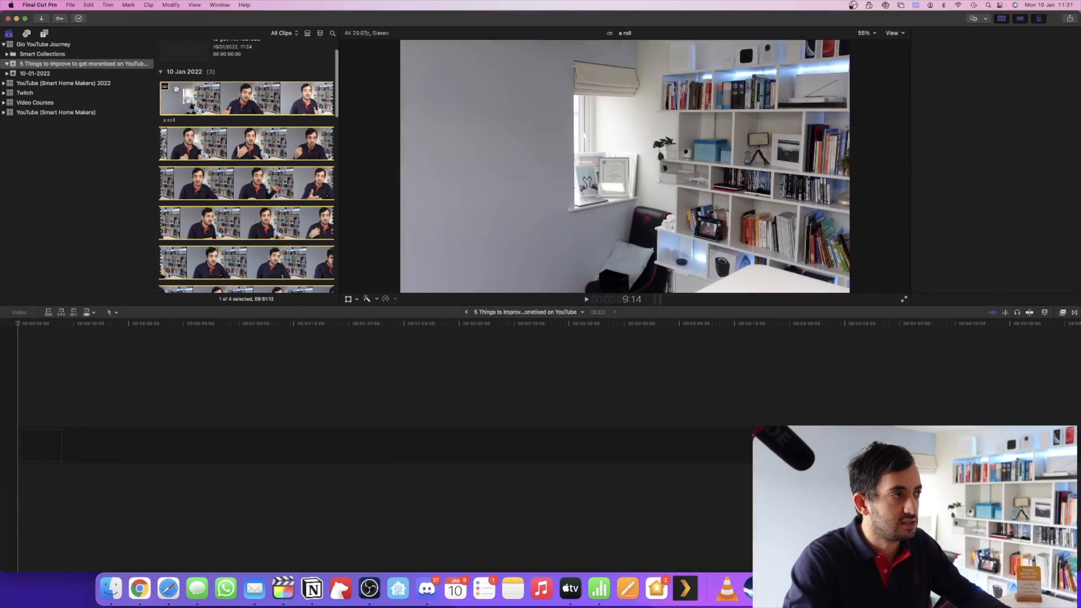
Add the 'a roll' clip to the project timeline and play back a short preview
left_click_drag(164, 87, 39, 427)
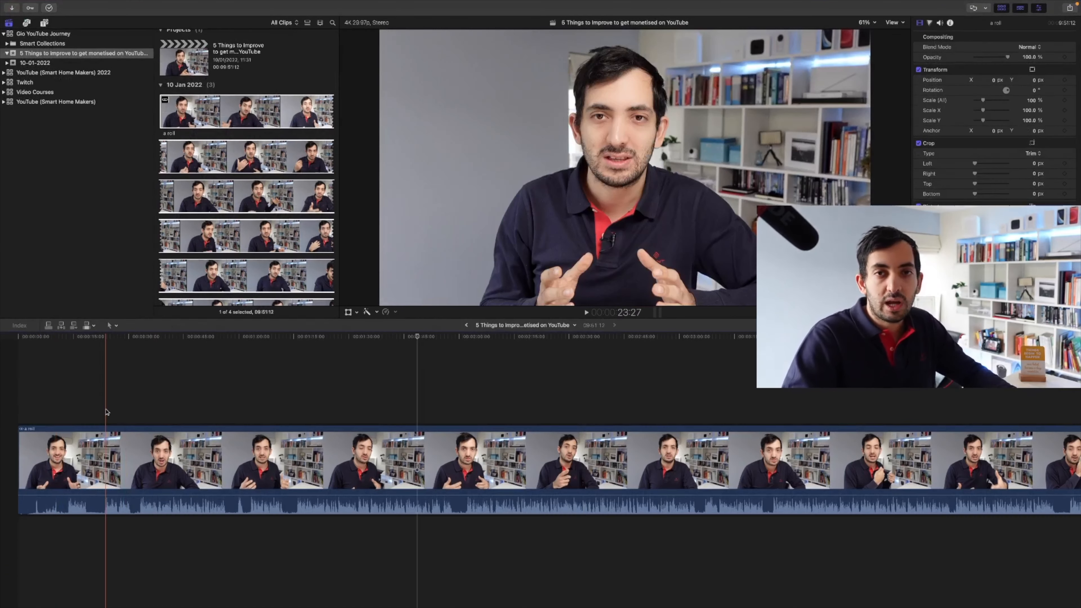
key("space")
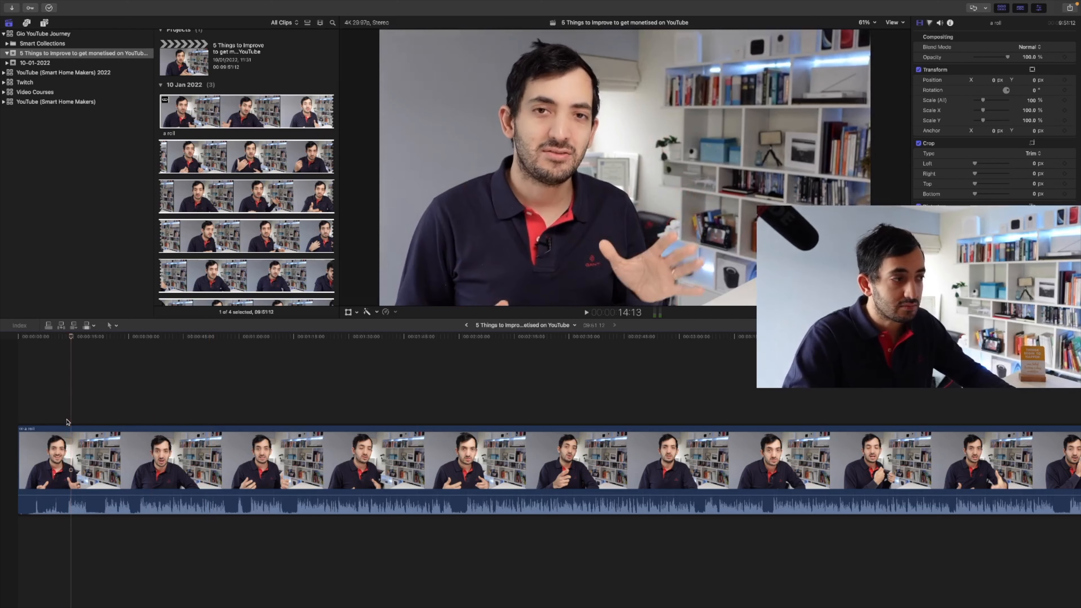
key("space")
Delete the short opening segment at the very start of the timeline clip
scroll(258, 395, "right", 10)
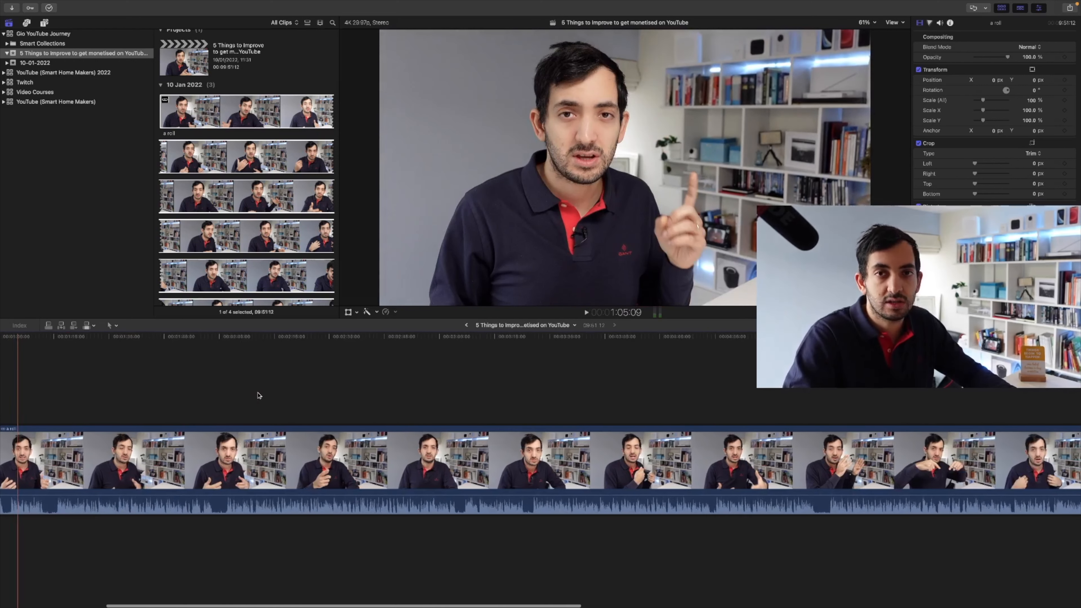
scroll(259, 395, "right", 15)
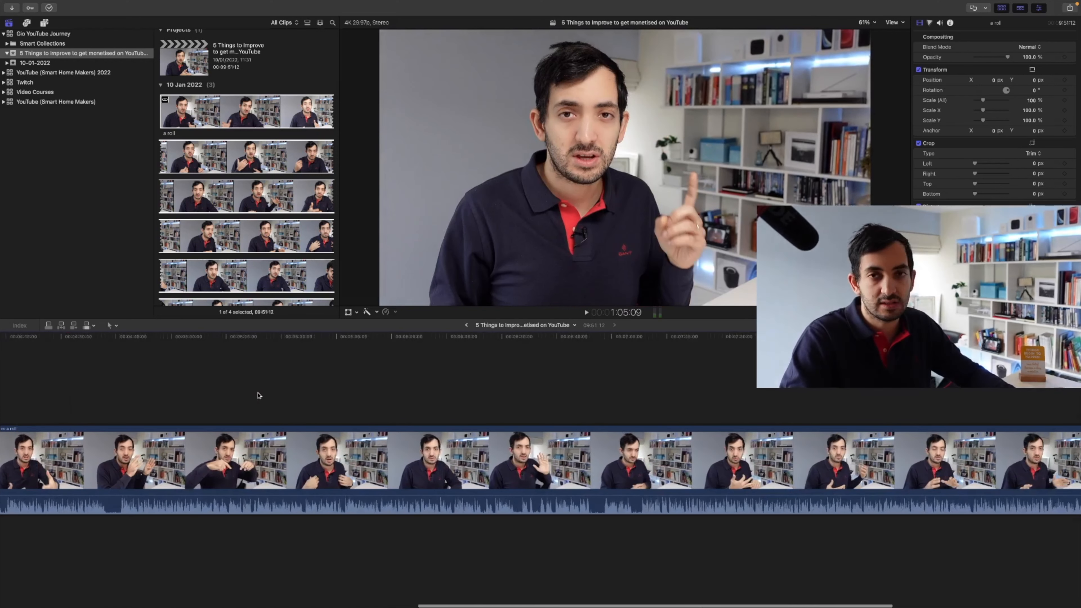
scroll(258, 396, "left", 20)
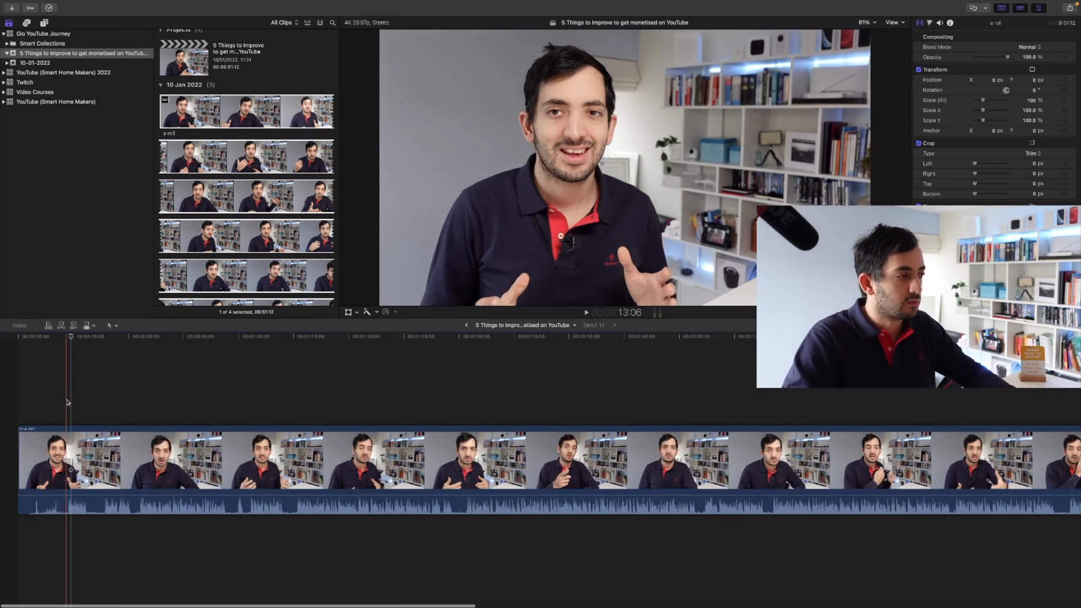
scroll(69, 402, "right", 1)
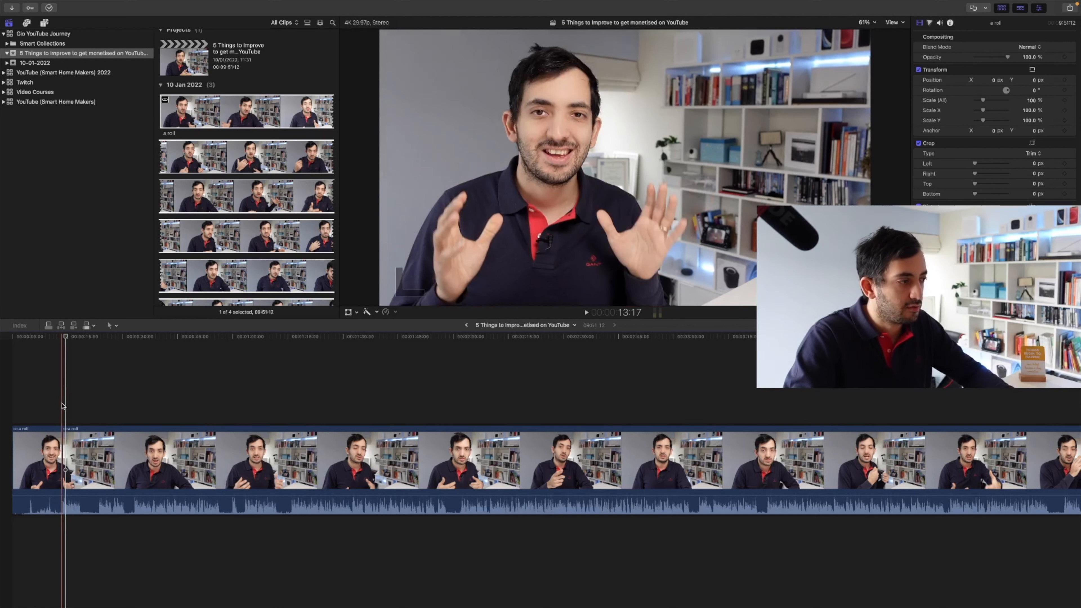
left_click(31, 482)
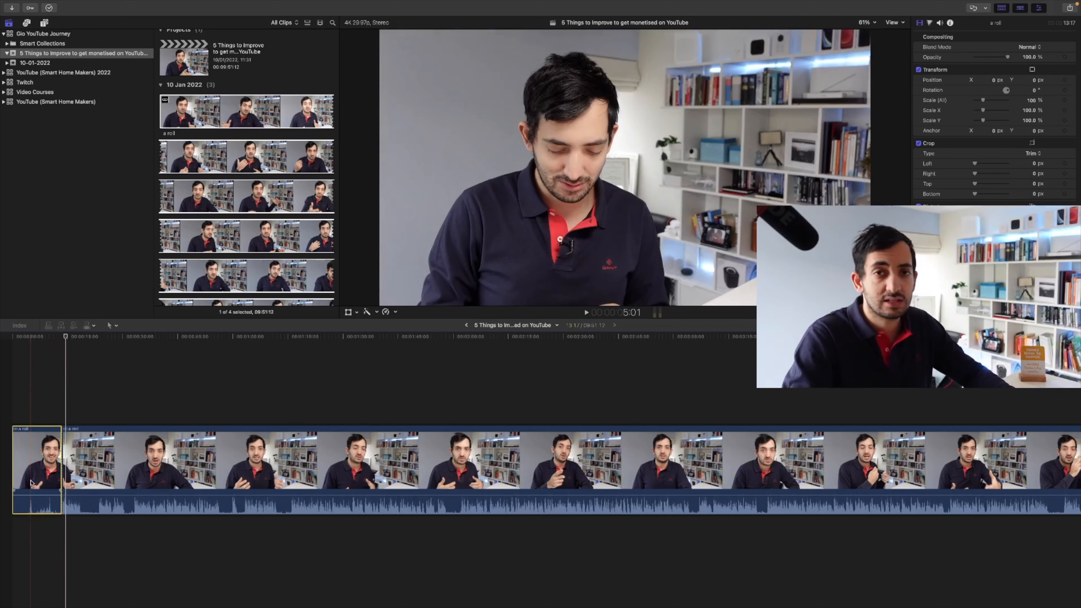
key("Delete")
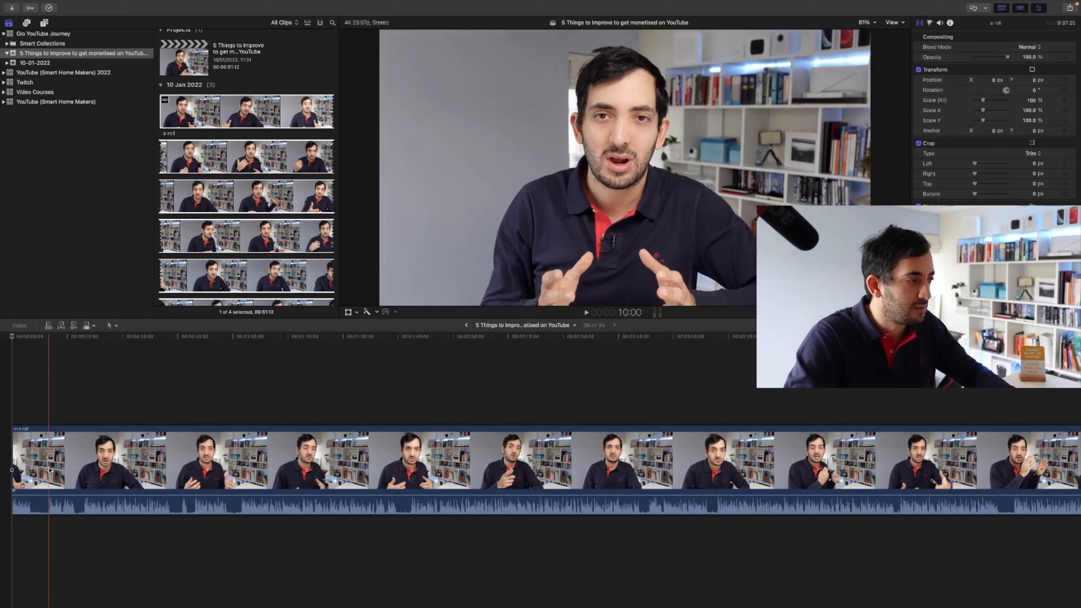
Cut the clip near its end and delete the trailing segment
scroll(441, 468, "right", 10)
scroll(441, 468, "right", 10)
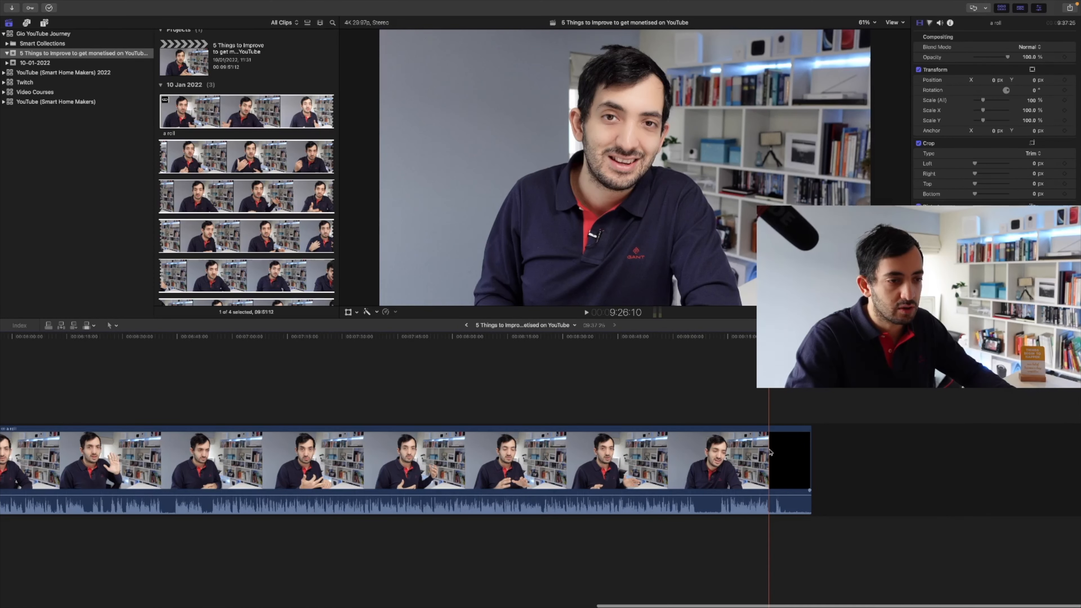
key("super+b")
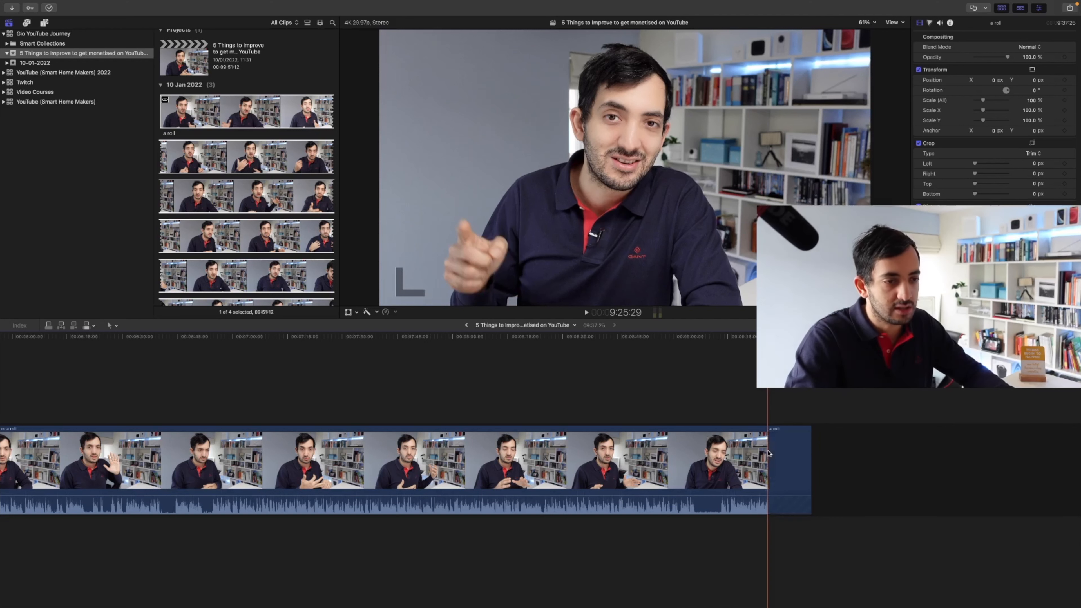
left_click(783, 453)
key("Delete")
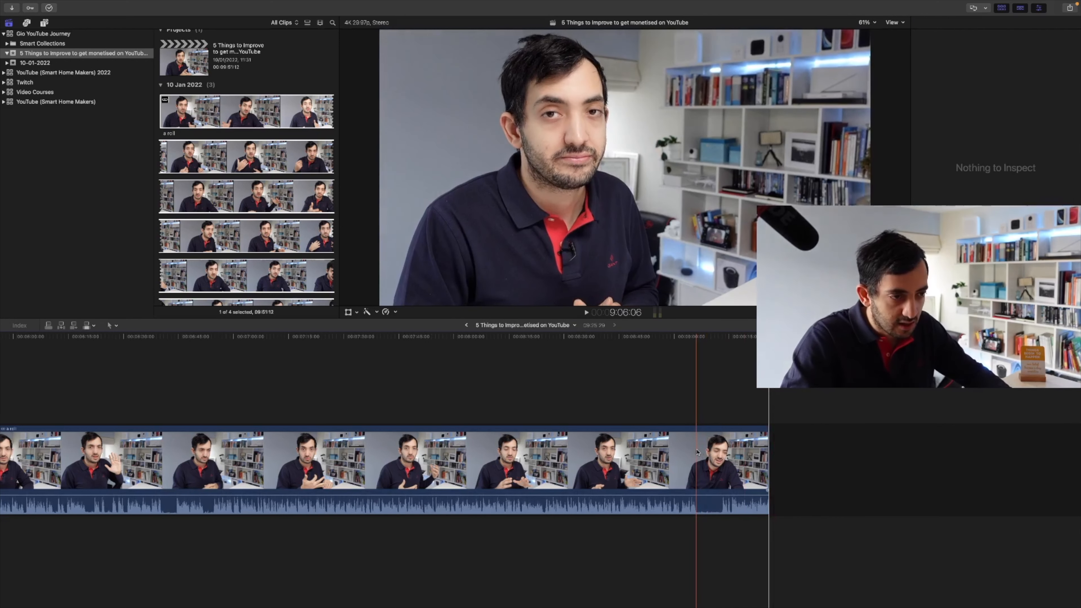
Blade the 'a roll' clip at several points in the later part of the timeline
key("super+b")
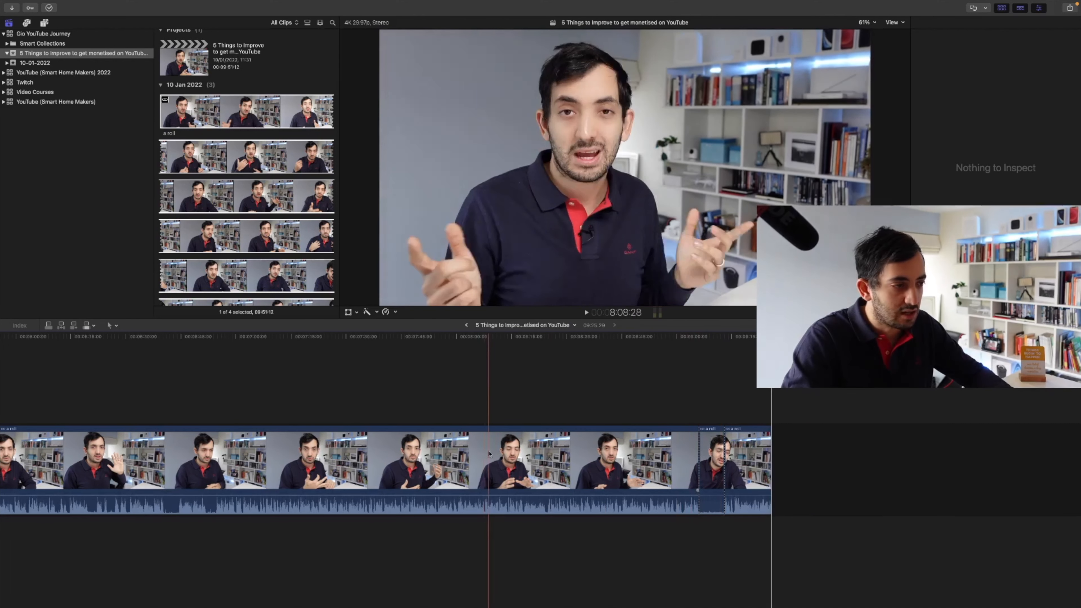
scroll(441, 458, "left", 5)
scroll(440, 457, "left", 1)
key("super+b")
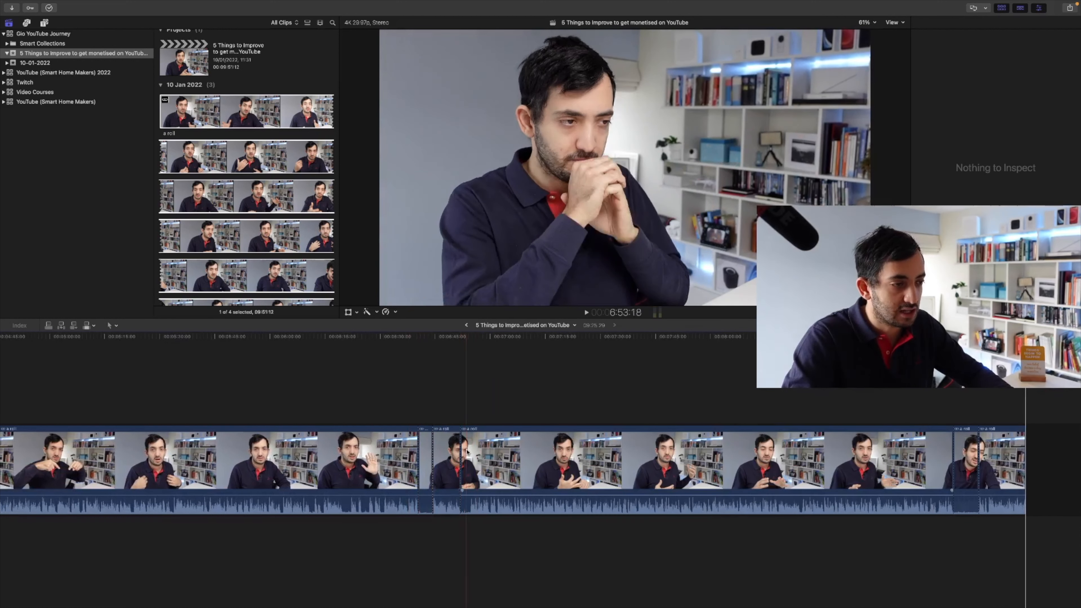
key("super+b")
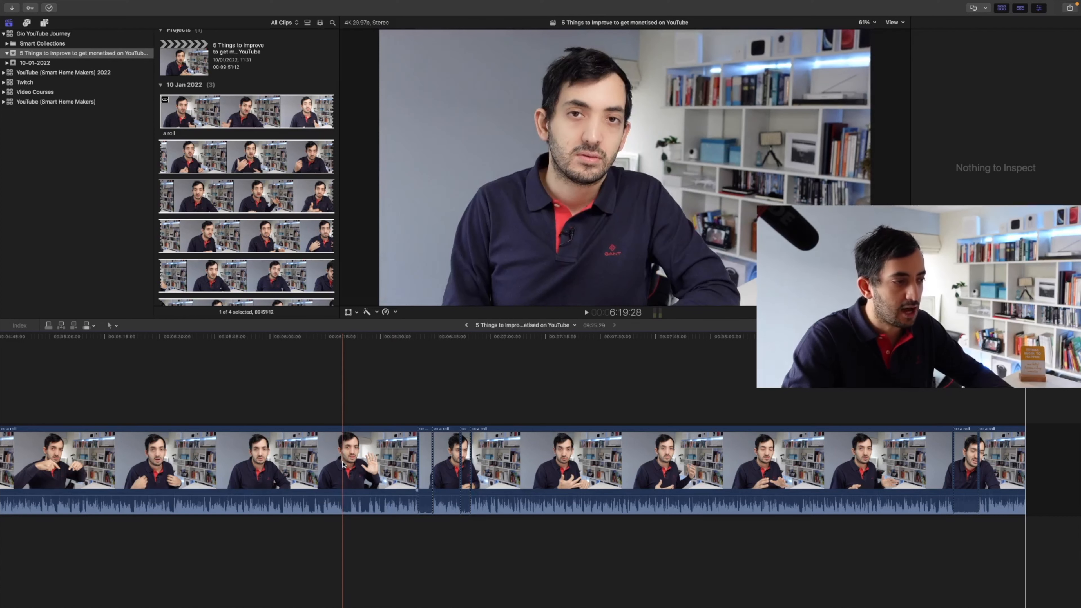
key("super+b")
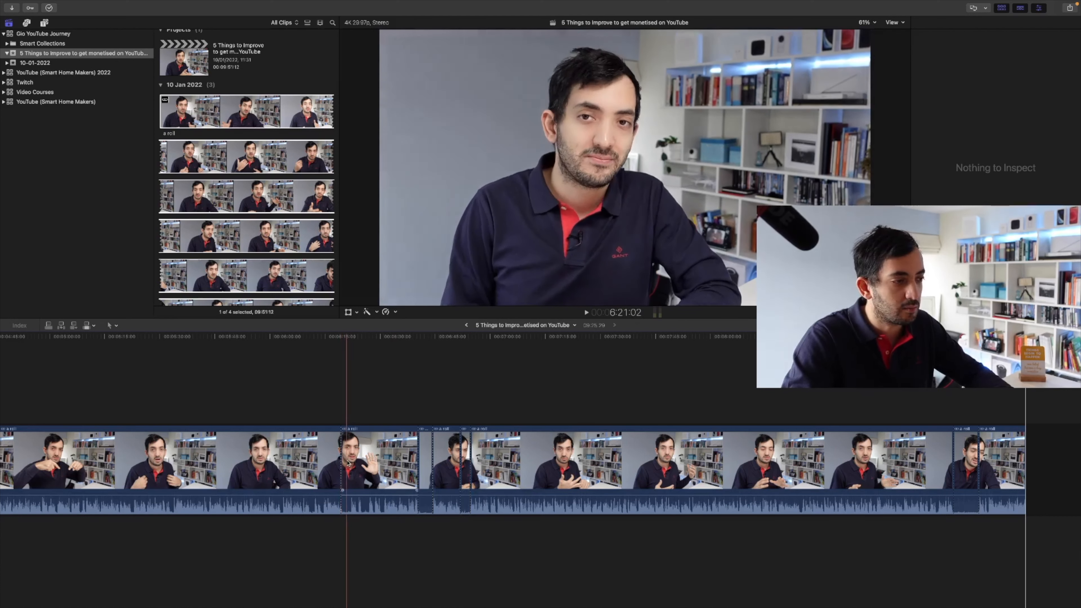
key("super+b")
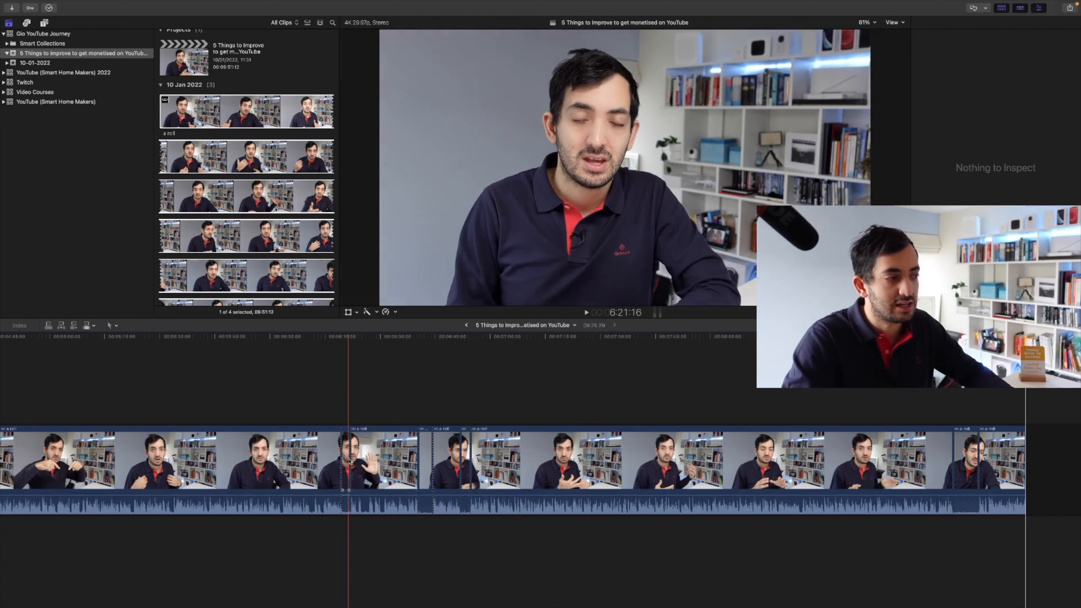
scroll(351, 462, "left", 10)
scroll(350, 462, "left", 1)
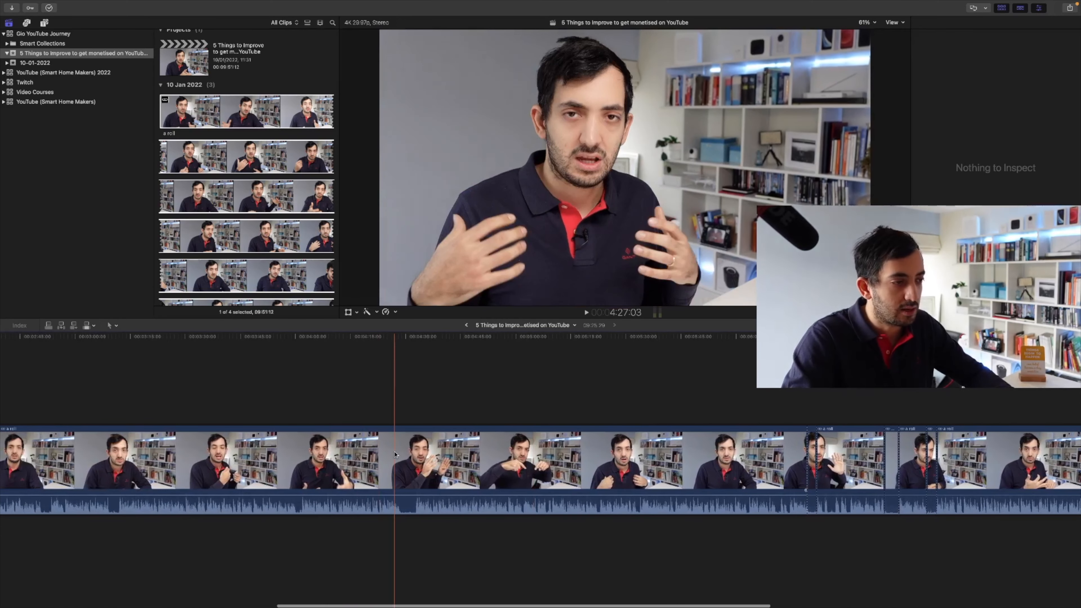
key("super+b")
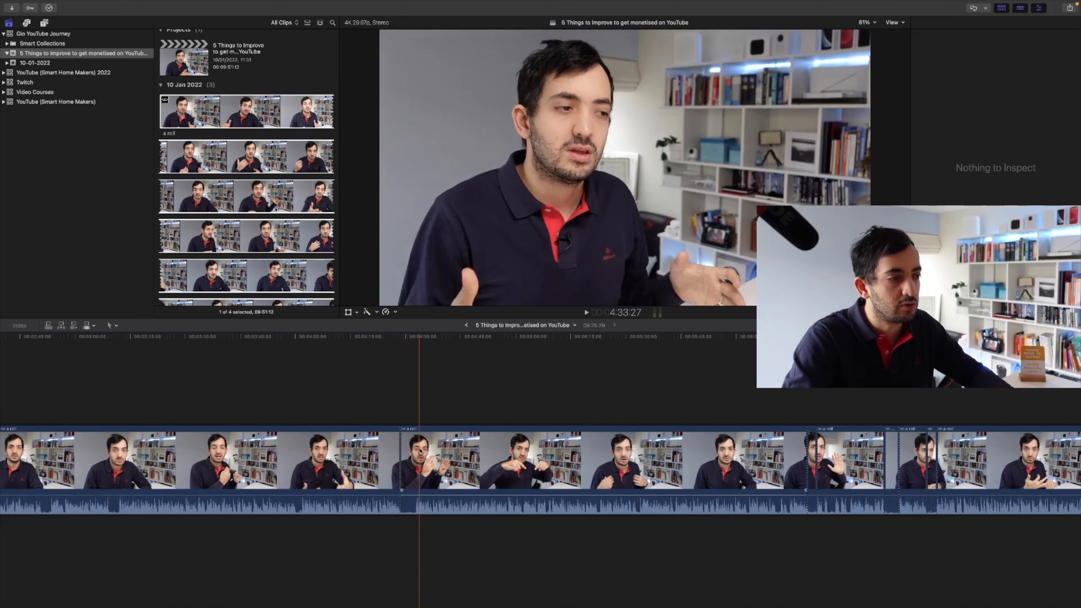
Blade the 'a roll' clip at several points around the middle of the timeline
scroll(419, 453, "left", 15)
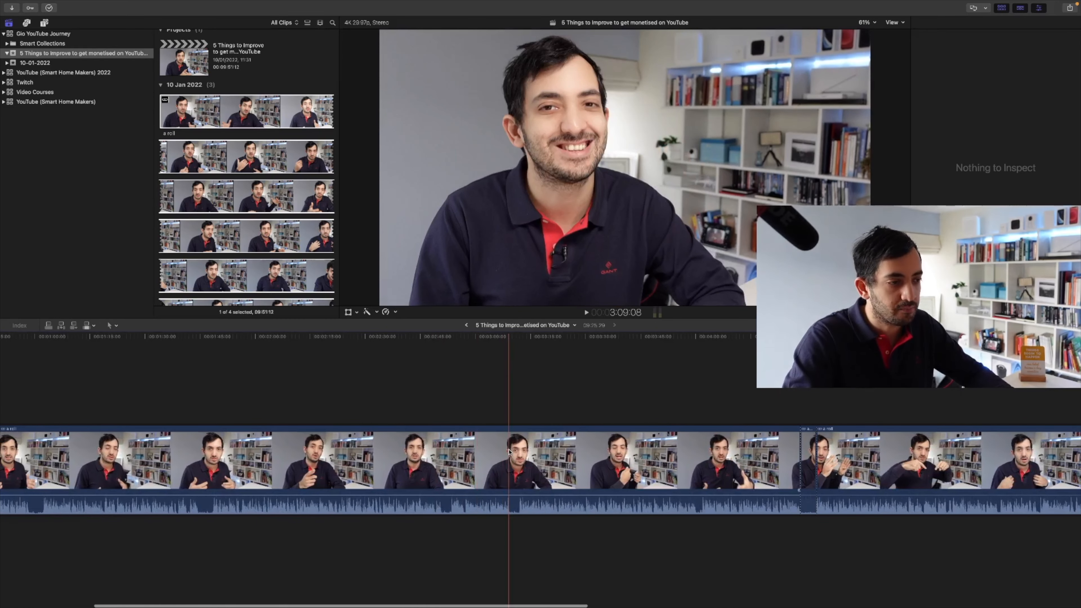
key("super+b")
key("super+b")
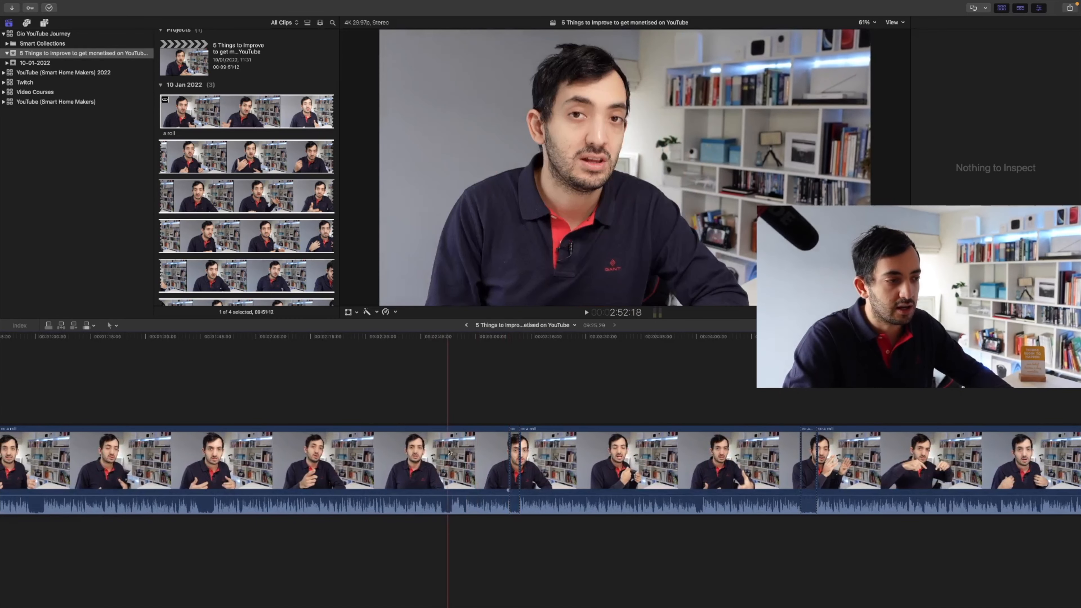
key("super+b")
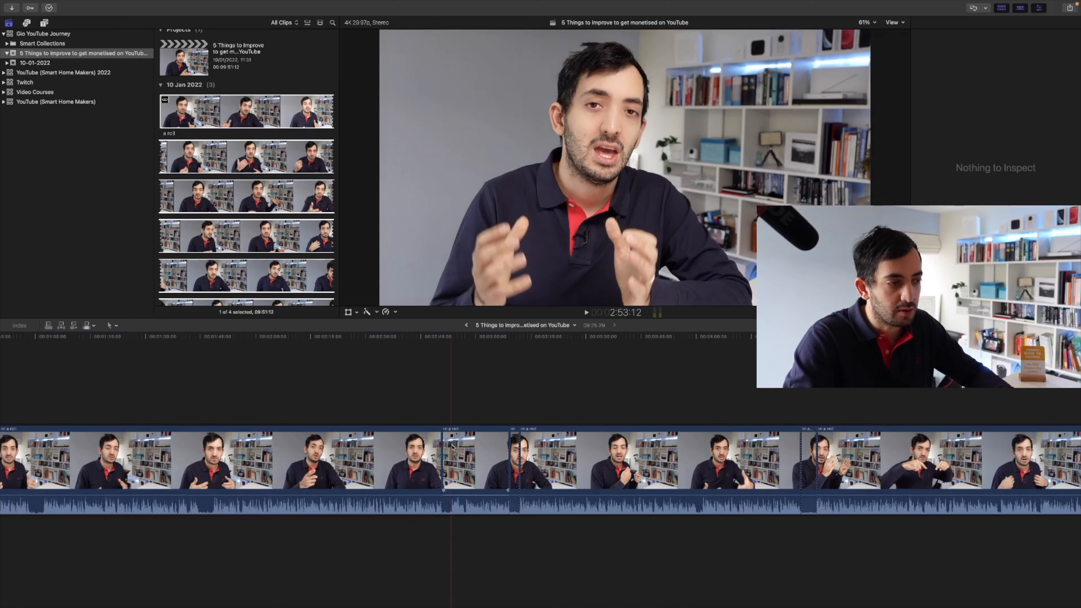
scroll(452, 446, "left", 8)
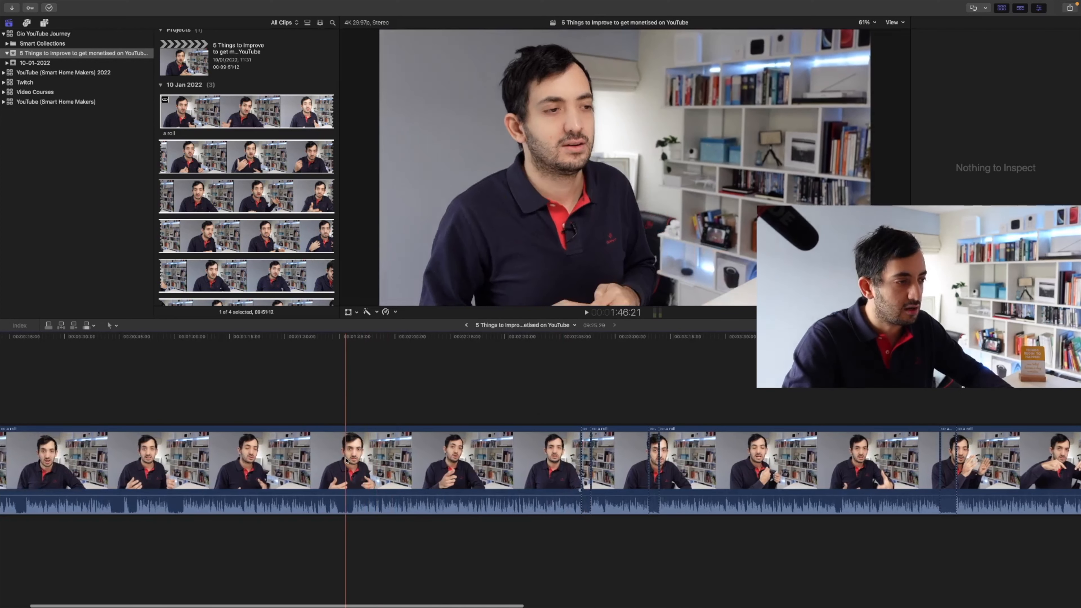
key("super+b")
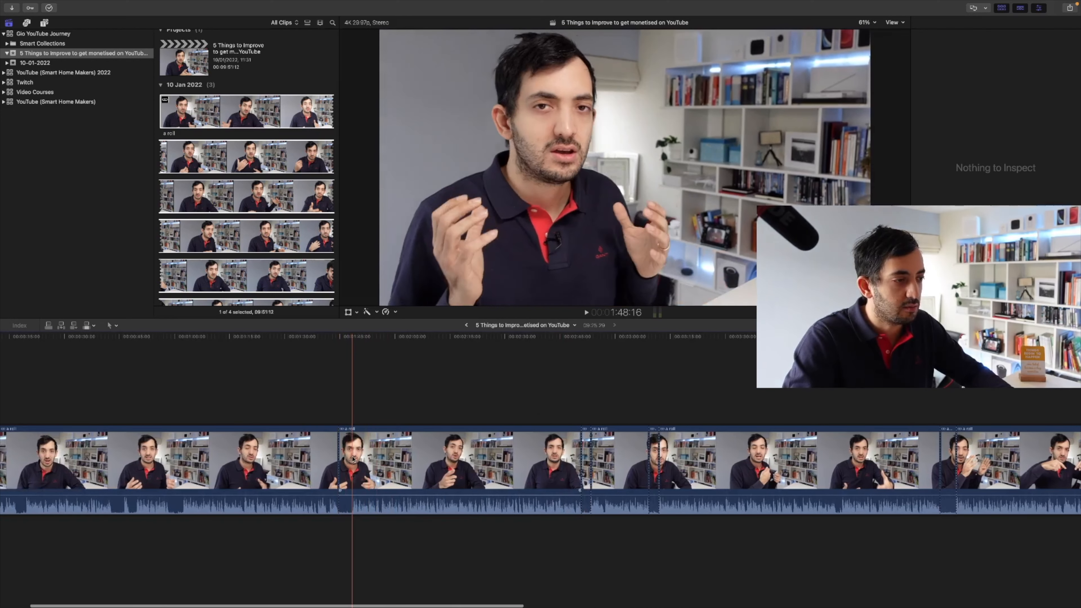
Blade the 'a roll' clip at several more points near the start of the timeline
scroll(353, 458, "left", 3)
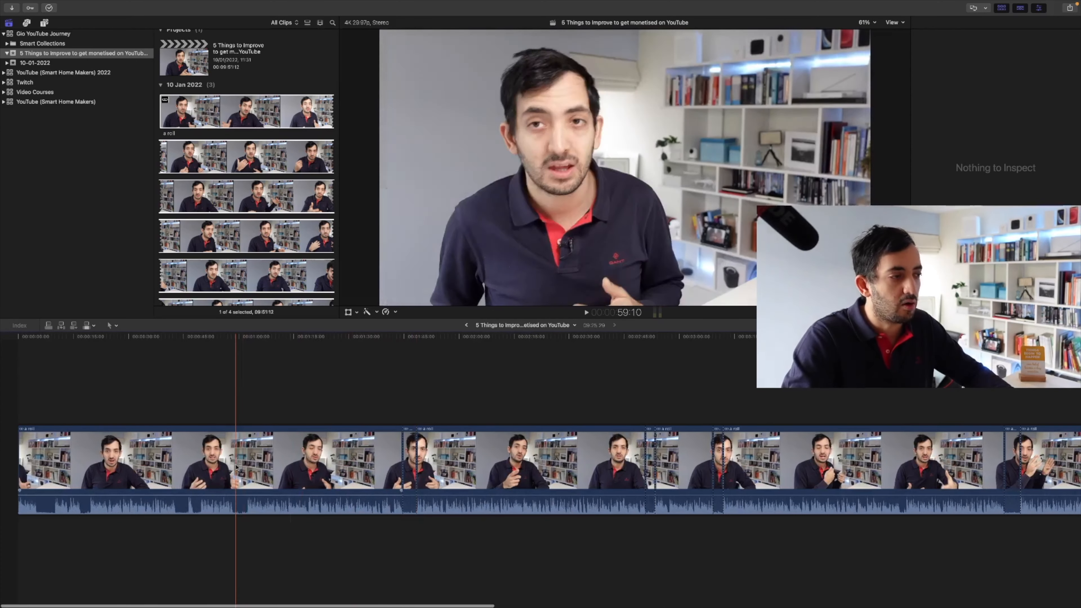
key("super+b")
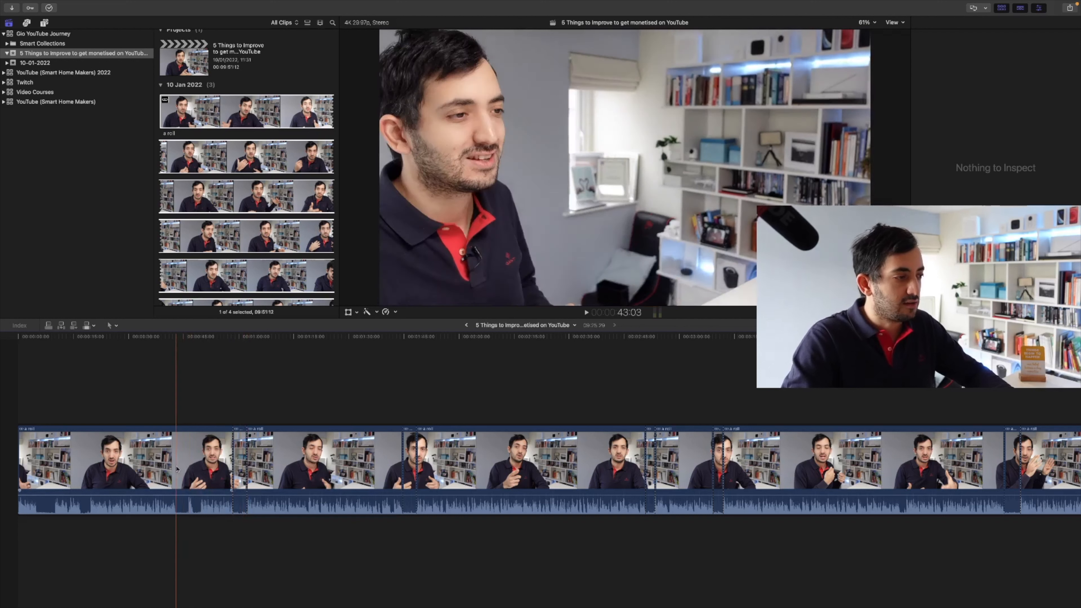
key("super+b")
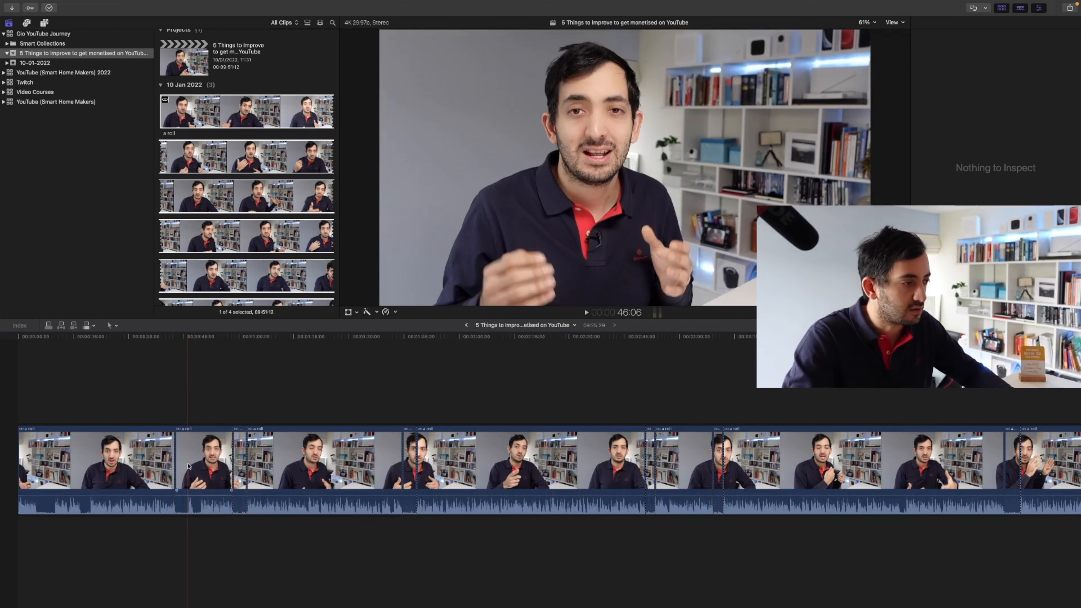
key("super+b")
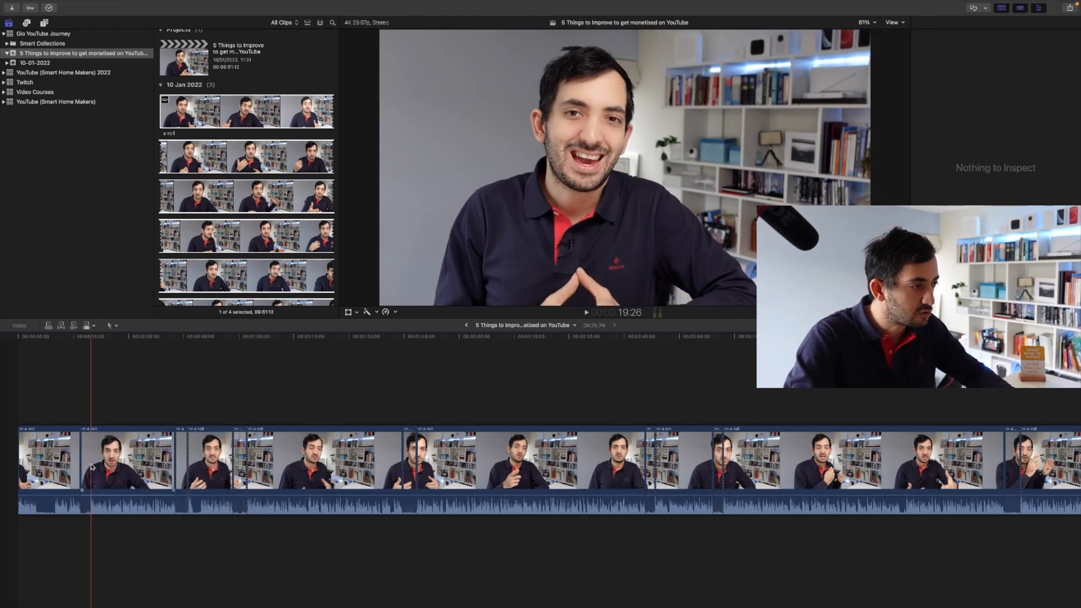
key("super+b")
key("super+b")
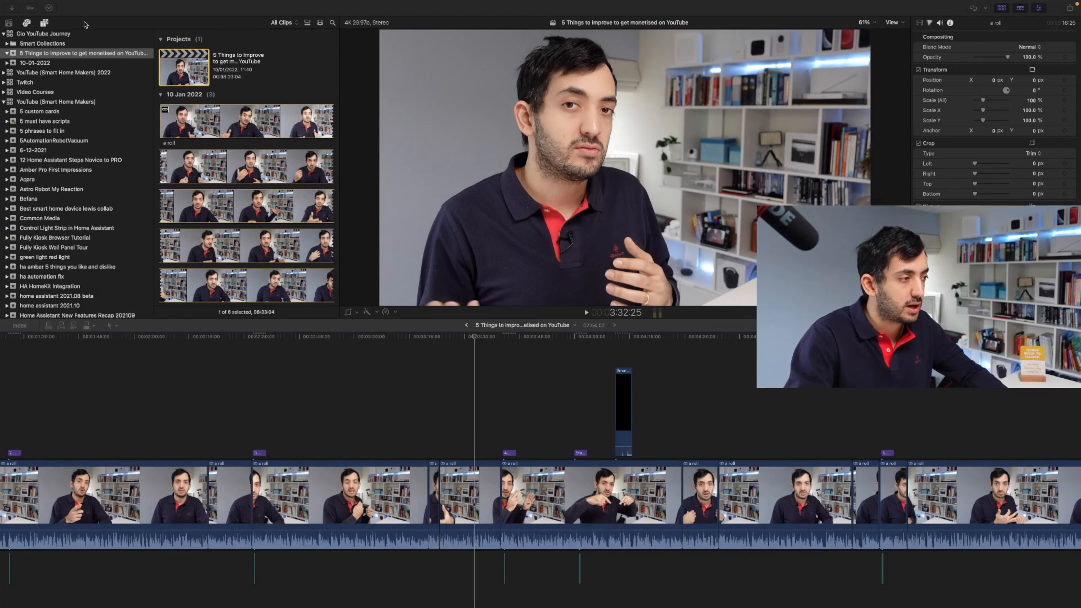
Select a title clip above the a-roll and delete the 'State Switch' title from the timeline
left_click(162, 404)
scroll(162, 404, "left", 8)
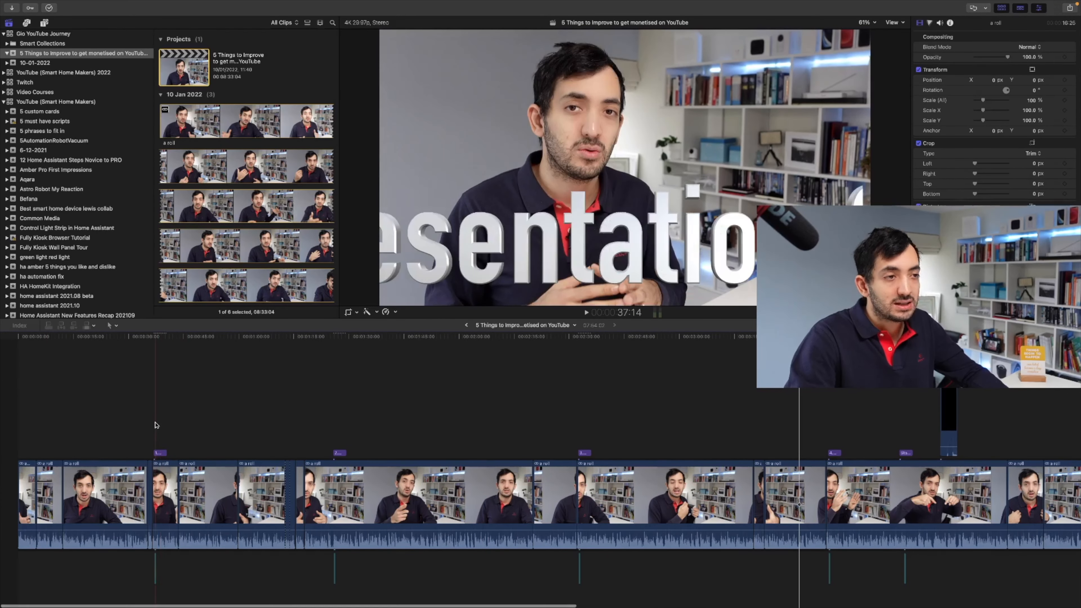
left_click(160, 458)
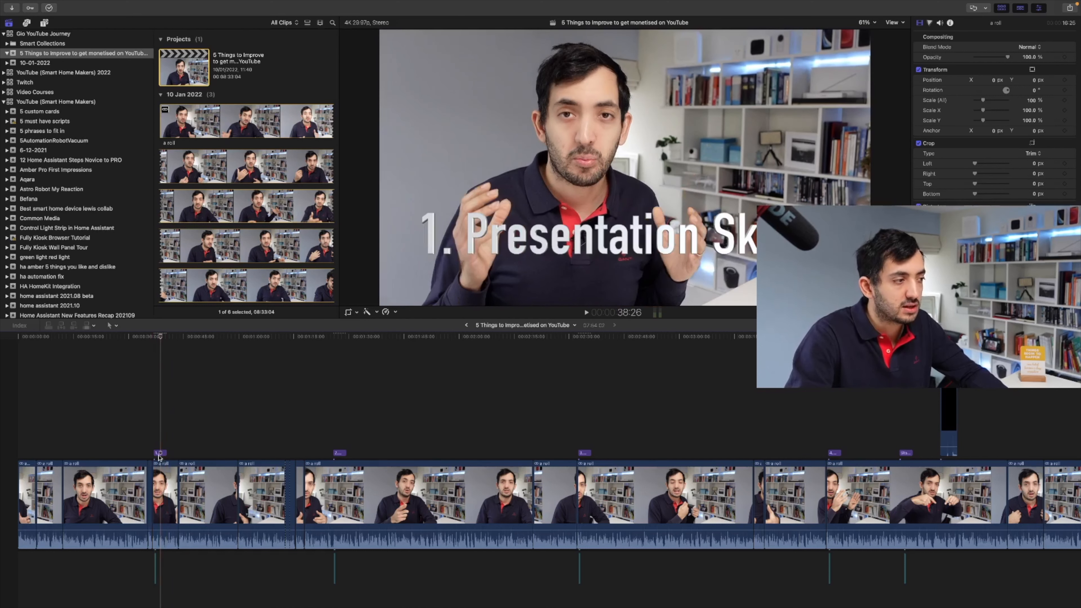
left_click(160, 455)
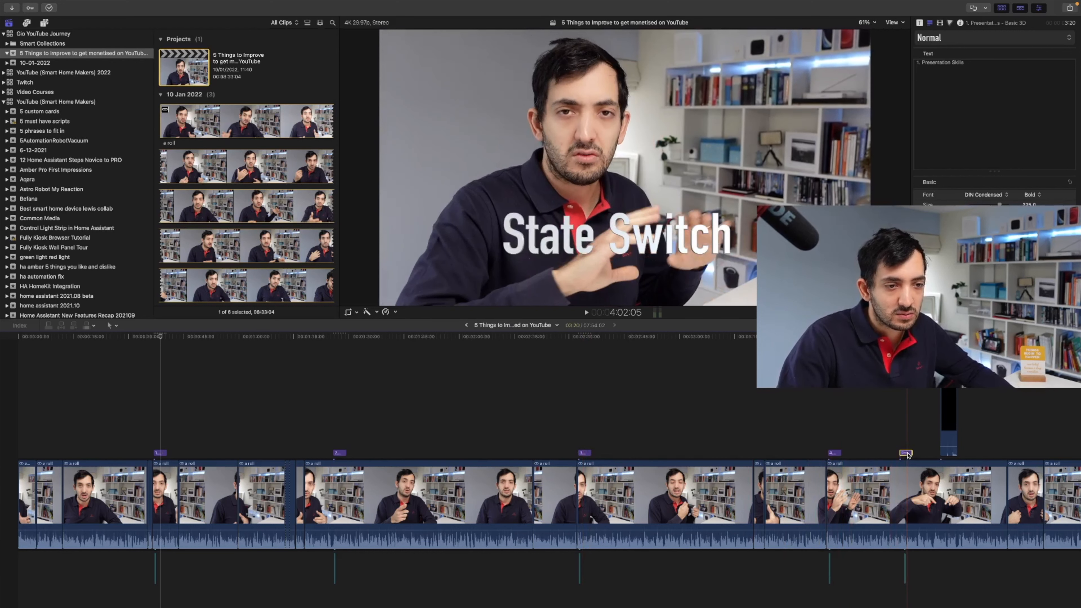
key("Delete")
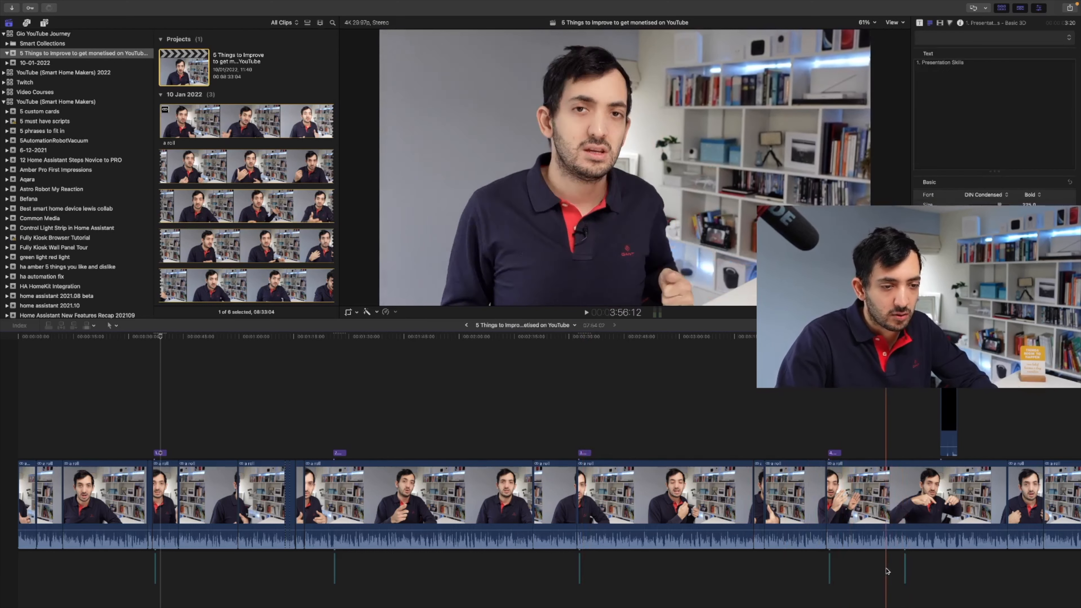
Scroll through the whole timeline to review the edited project
scroll(906, 528, "right", 5)
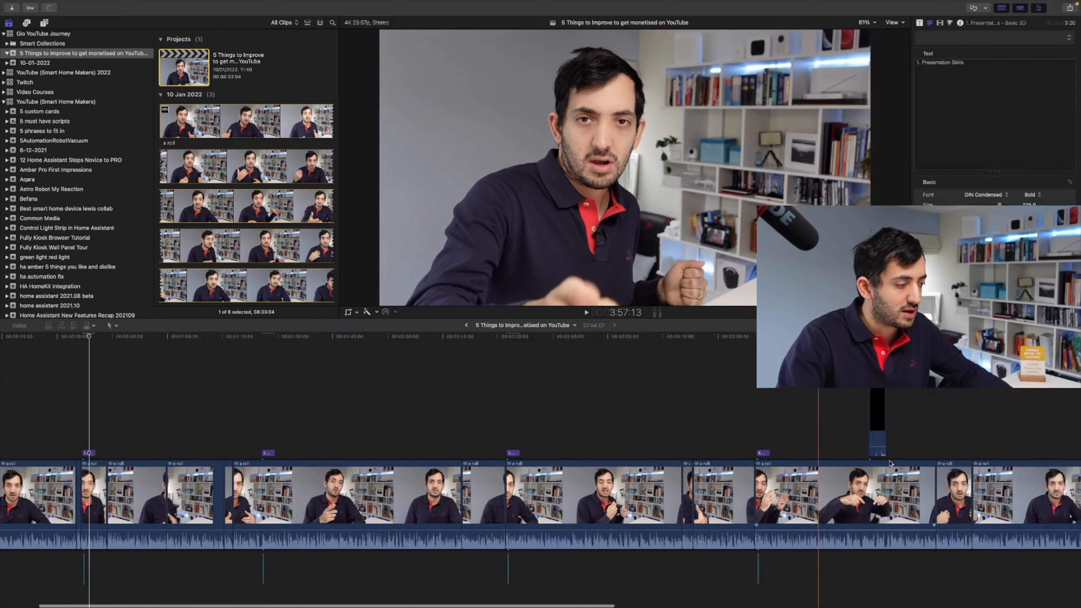
scroll(871, 459, "right", 4)
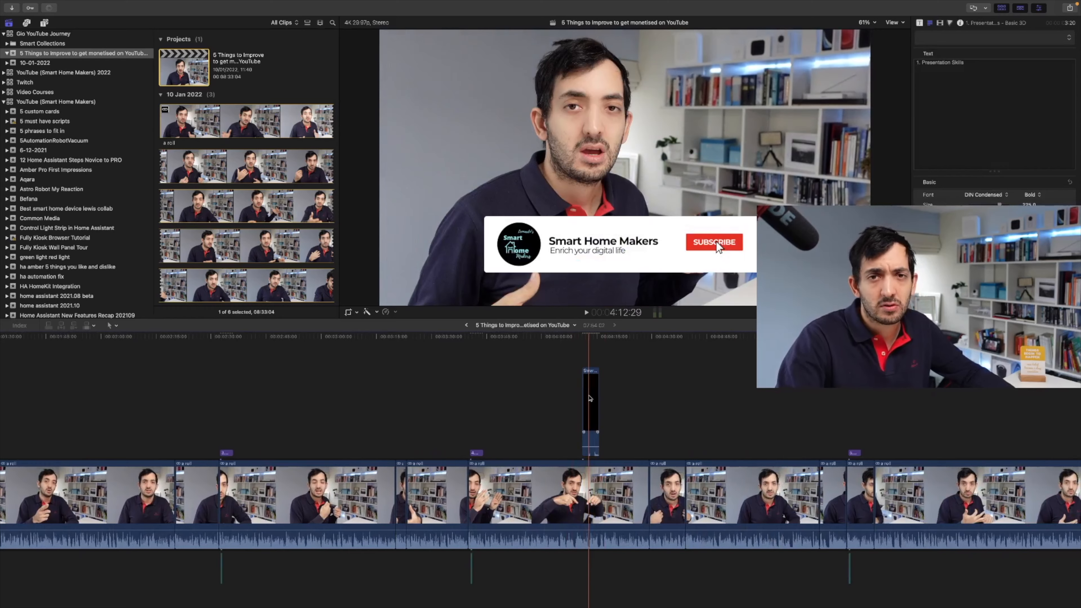
scroll(593, 397, "right", 2)
scroll(595, 400, "right", 1)
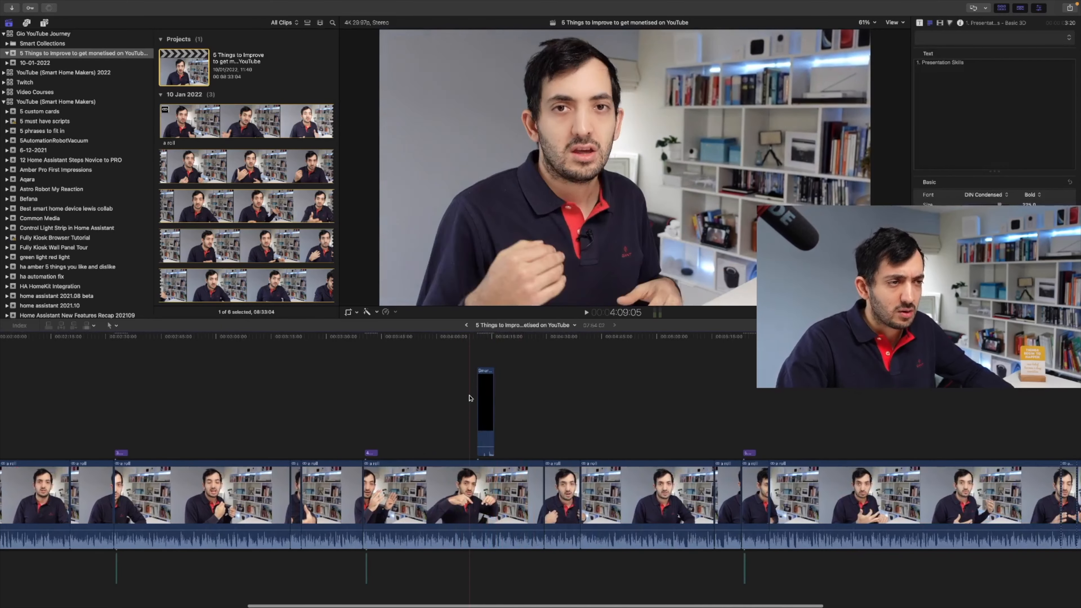
scroll(553, 400, "right", 4)
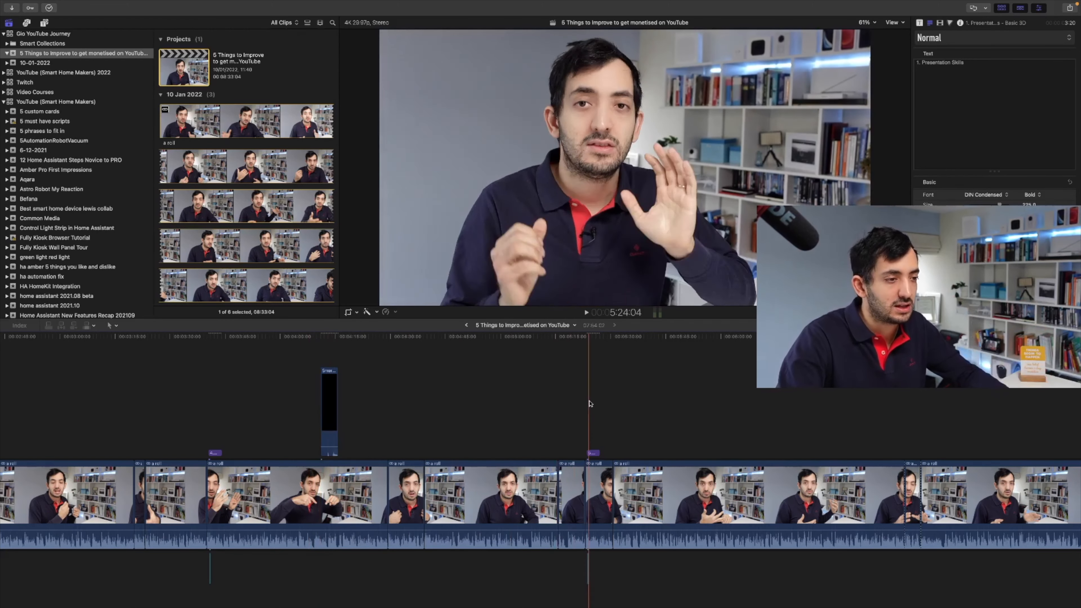
scroll(631, 403, "right", 8)
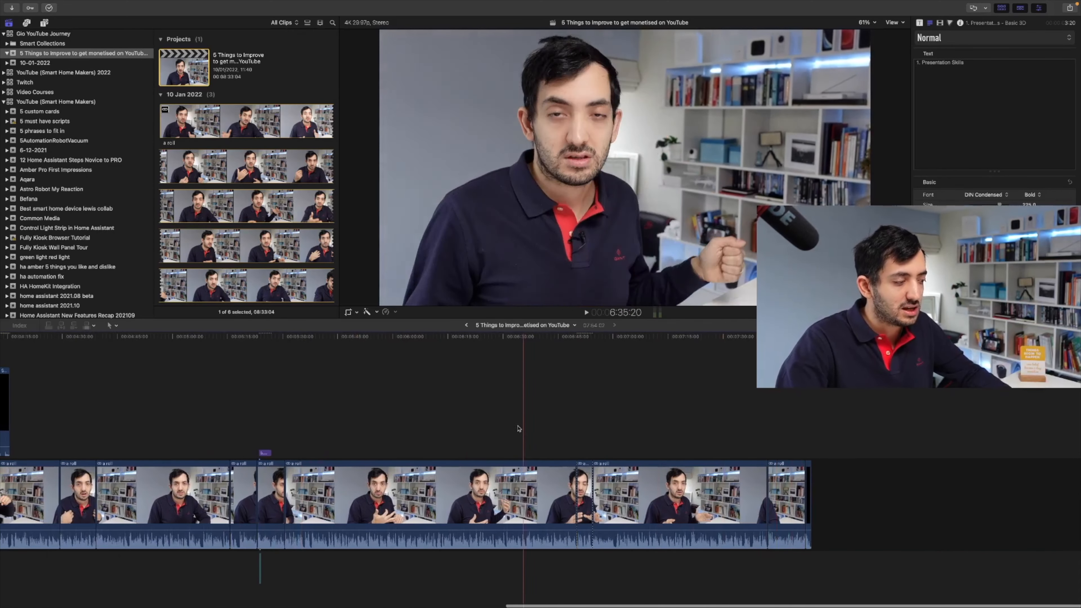
scroll(503, 429, "left", 10)
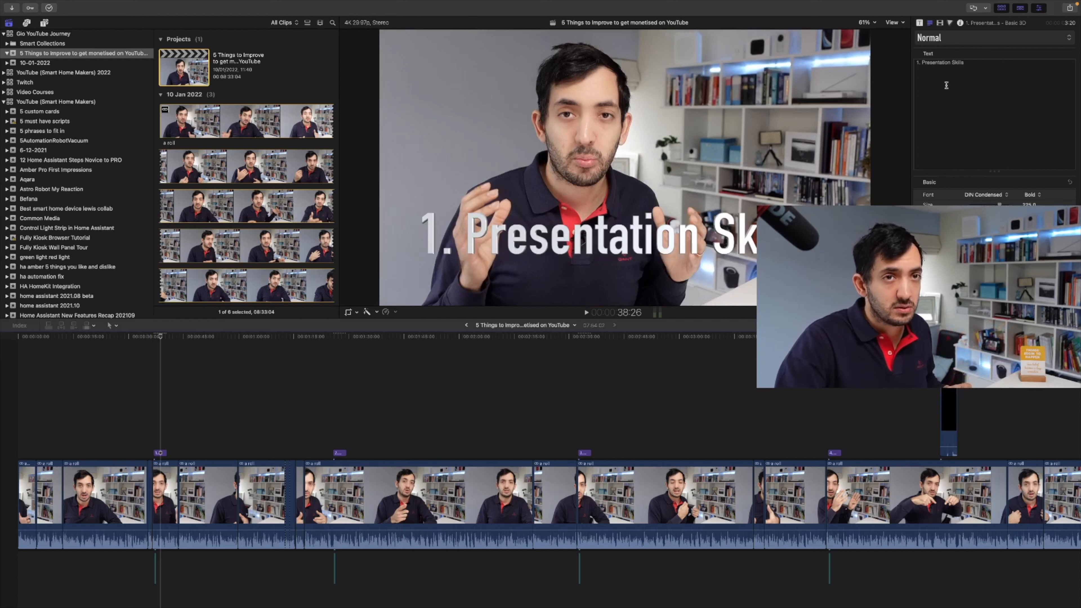
Export the project with the Apple Devices 4K preset, saving it into the 2022 folder
left_click(1069, 7)
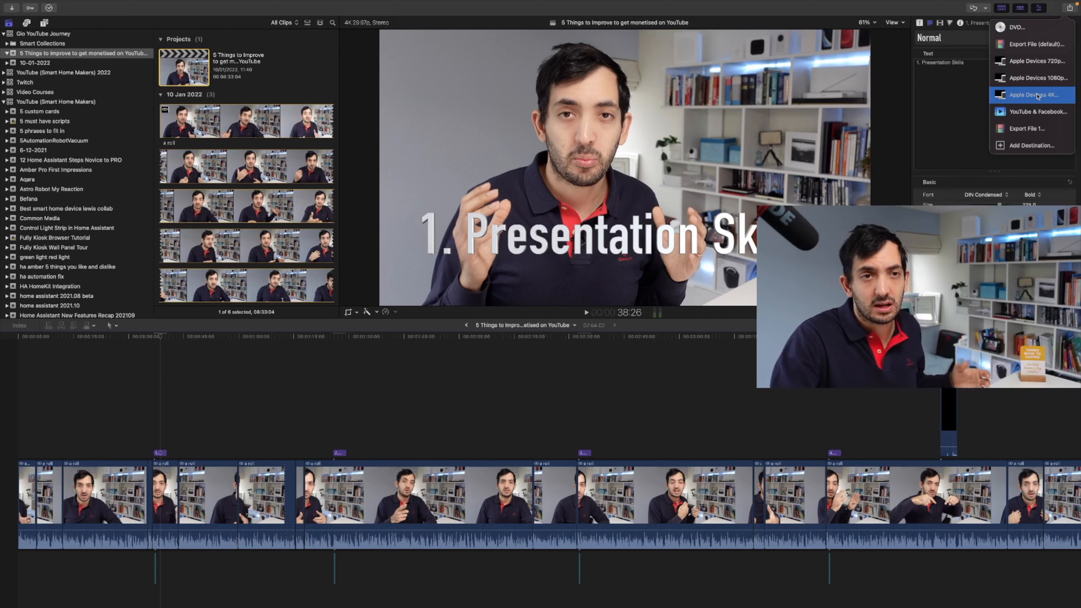
left_click(1038, 95)
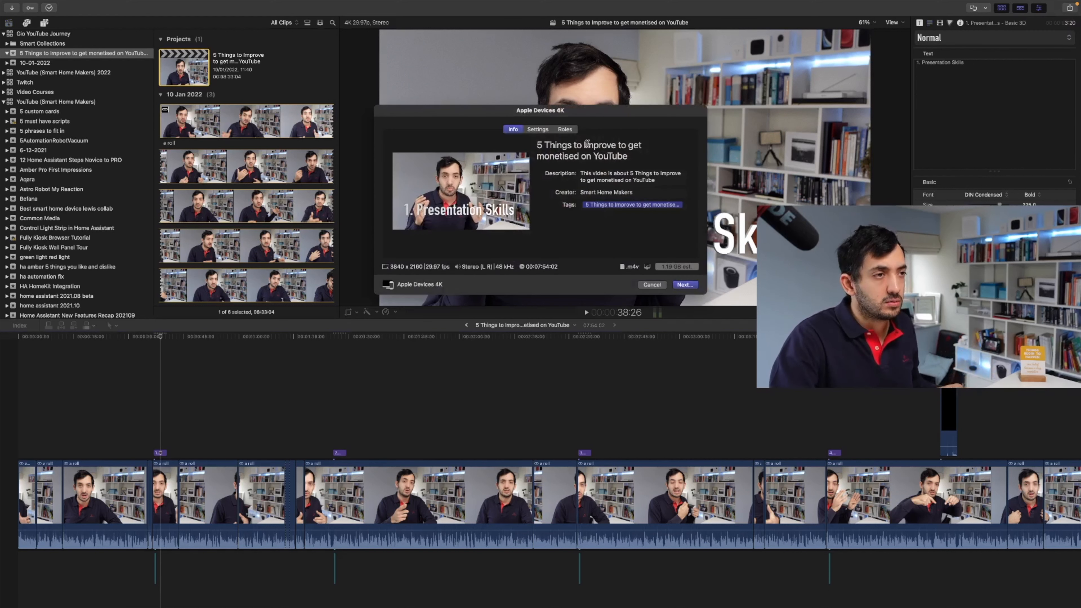
left_click(687, 285)
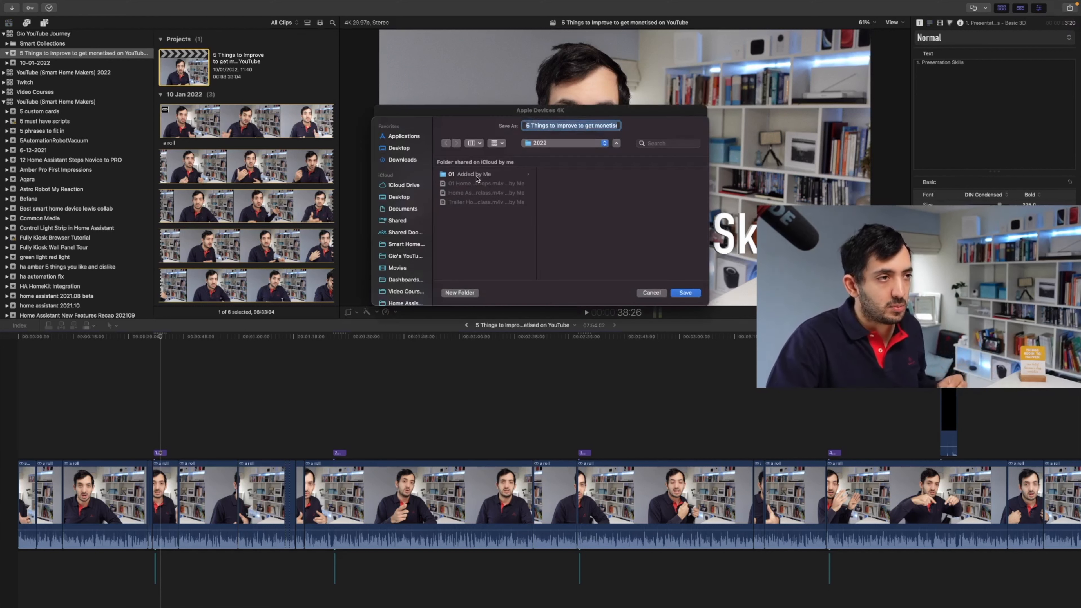
left_click(400, 254)
scroll(410, 247, "down", 1)
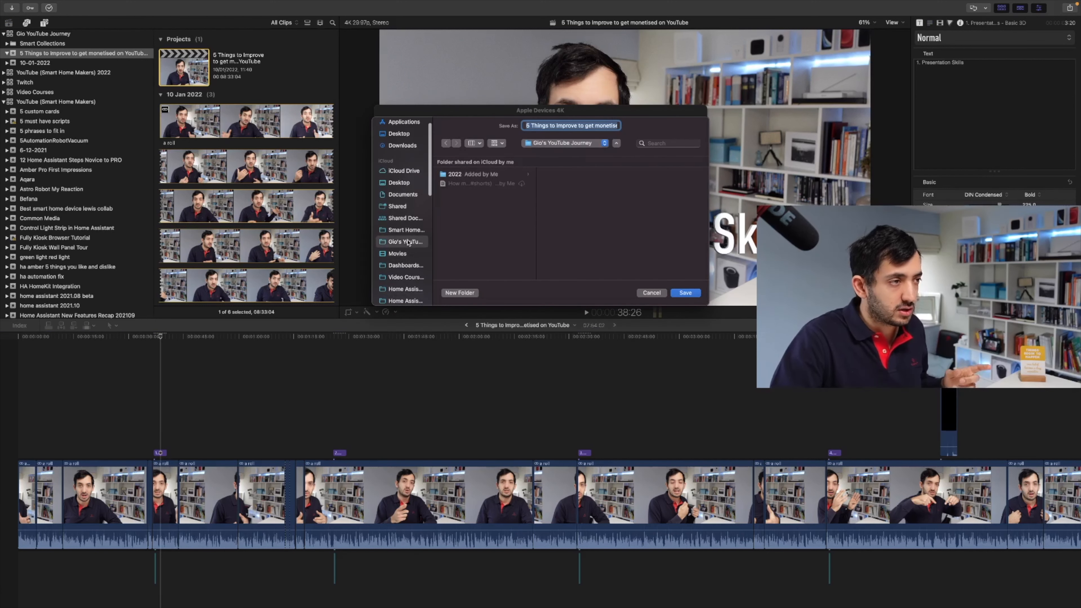
left_click(467, 175)
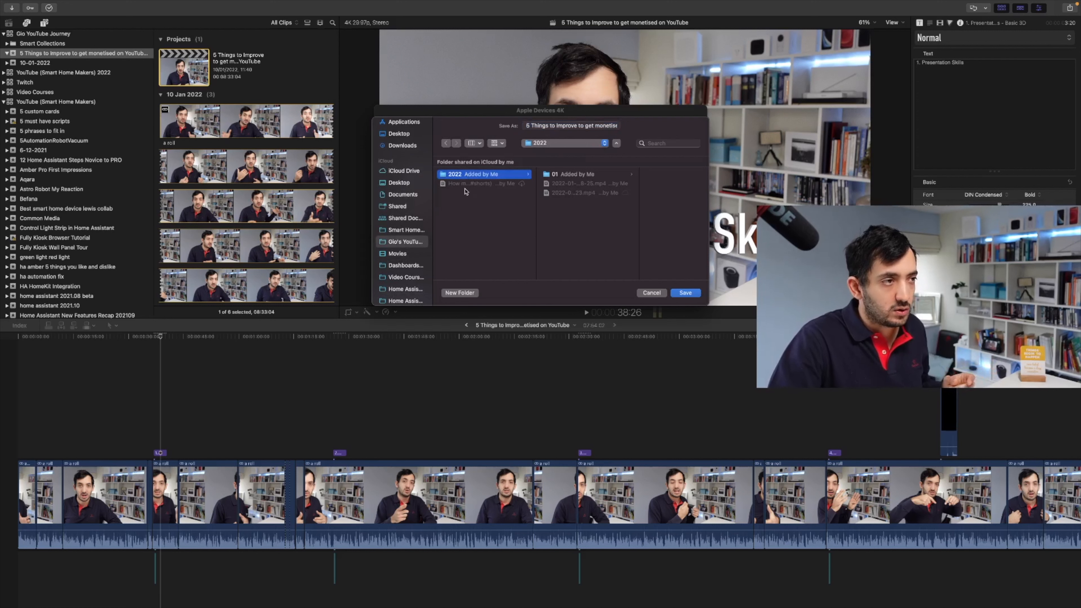
left_click(684, 293)
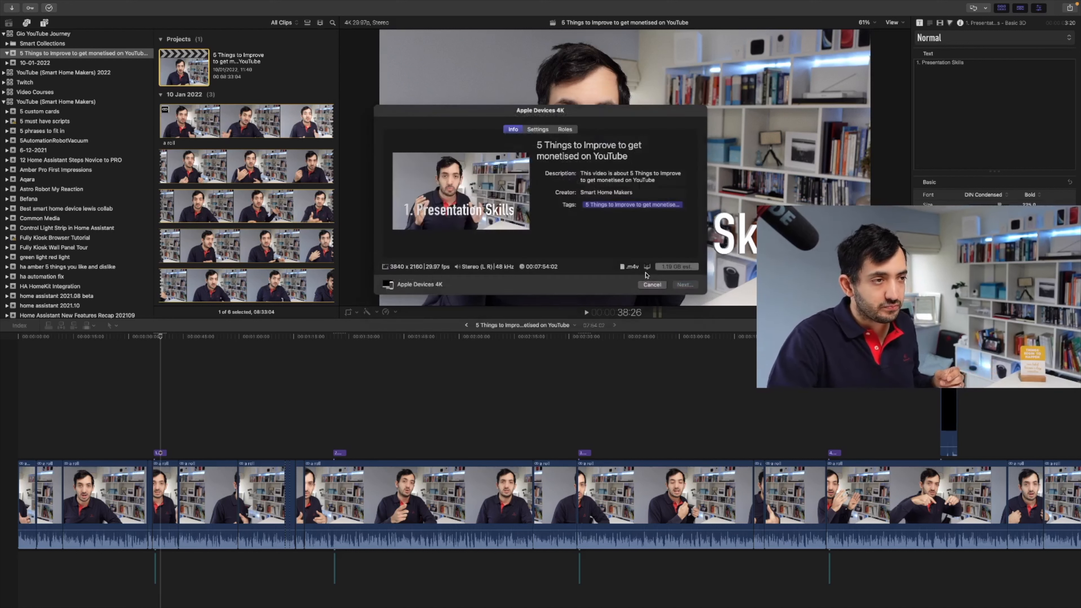